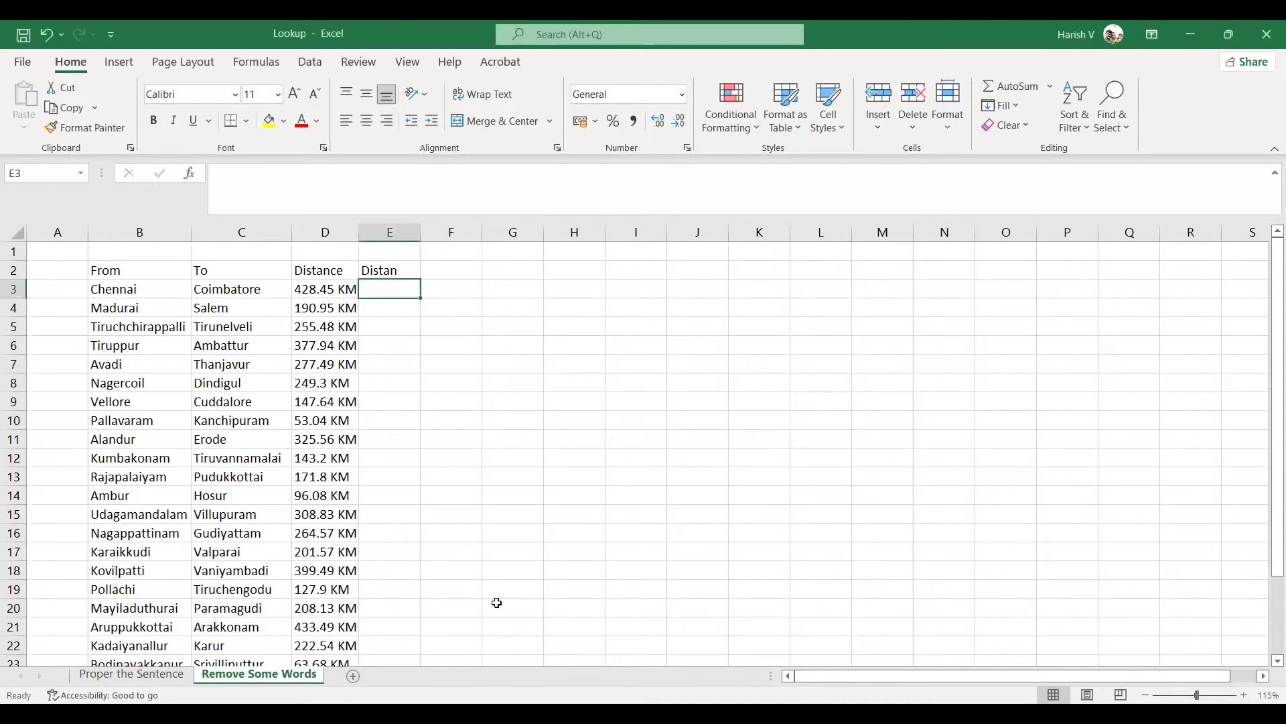
# - Clear the header in E2 and enter 428.45 in E3 and KM in F3 as split examples of the first distance
pyautogui.press('Up')
pyautogui.press('Delete')
pyautogui.press('Down')
pyautogui.write('428.45')
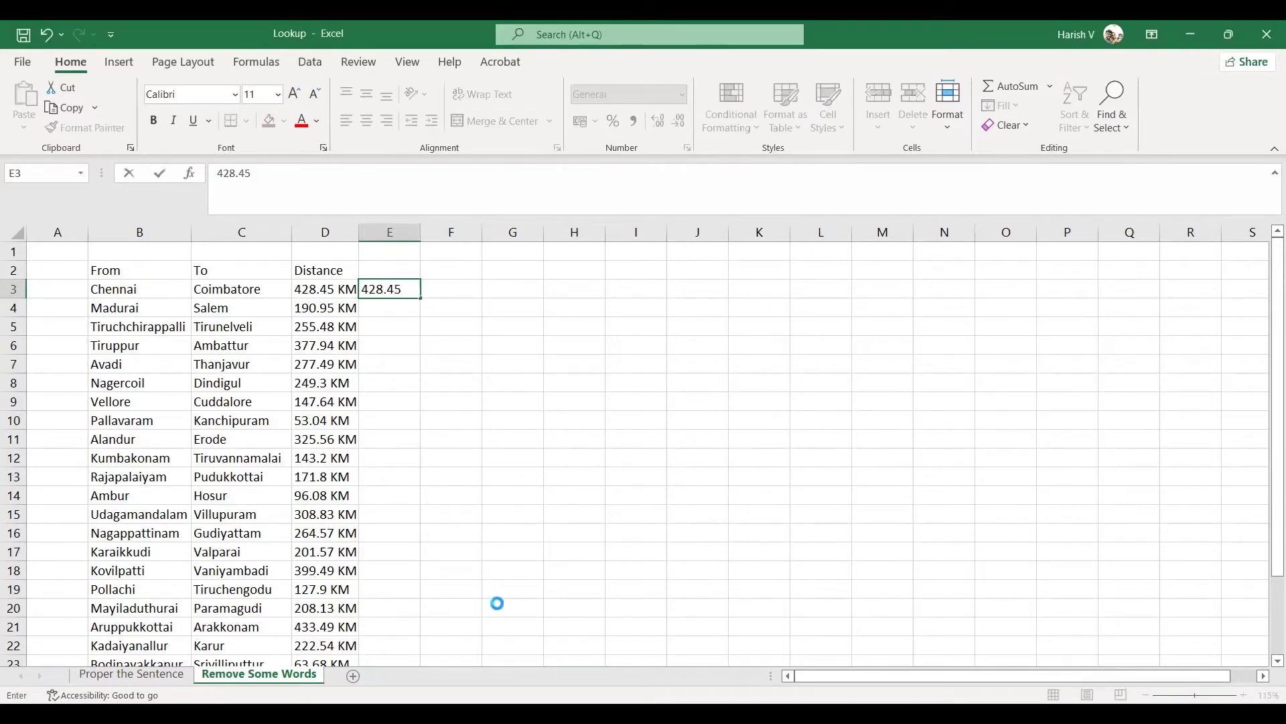
pyautogui.press('Tab')
pyautogui.write('KM')
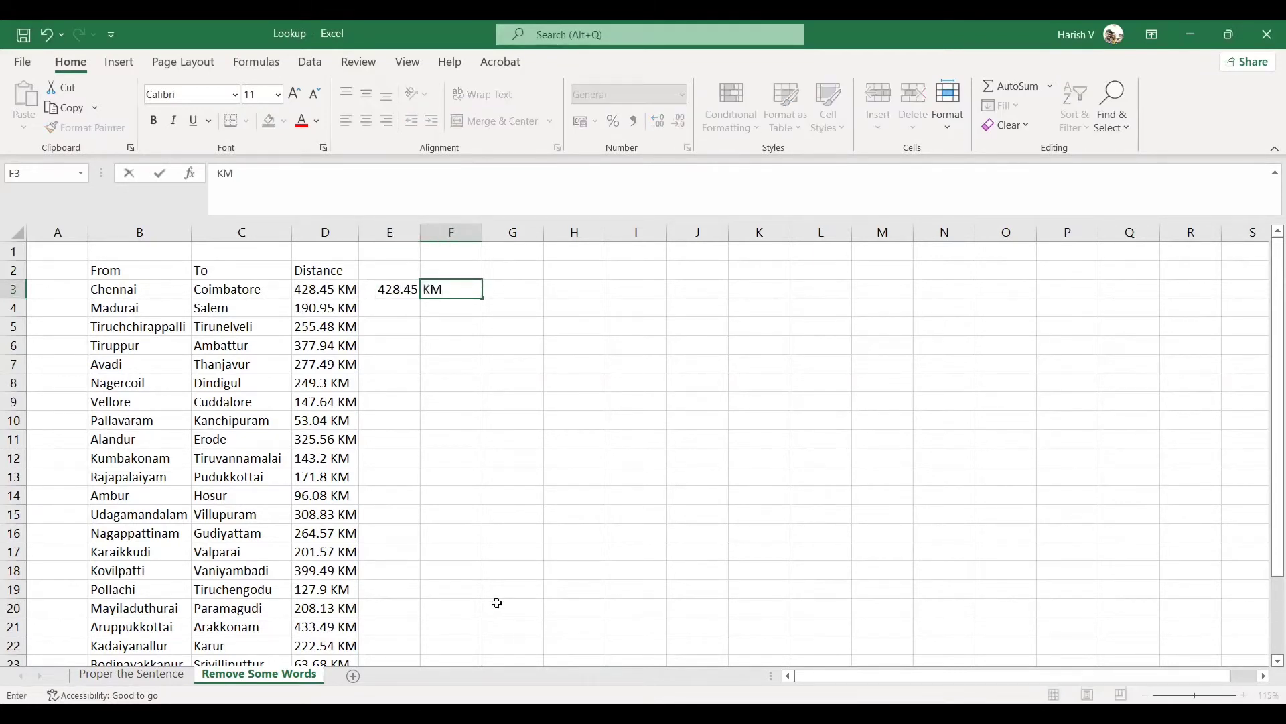
pyautogui.press('Return')
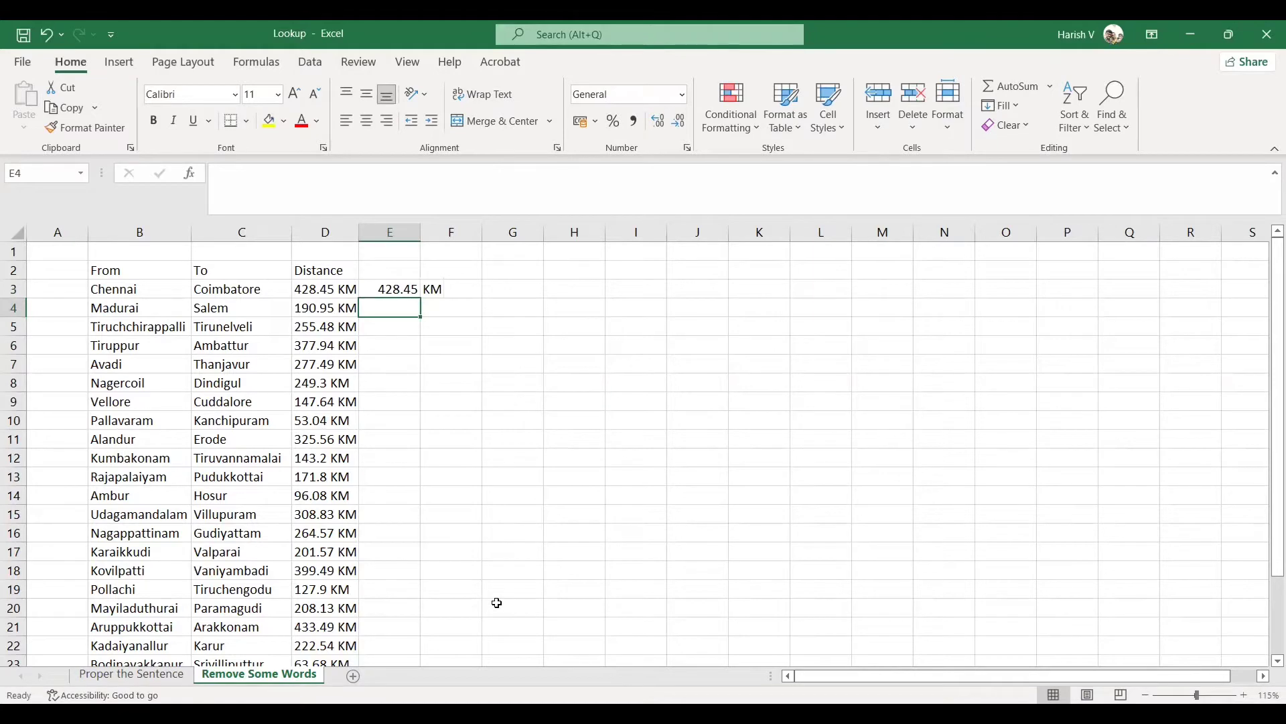
# - Flash Fill the distance numbers down column E and the KM units down column F from row 4
pyautogui.hotkey('ctrl', 'e')
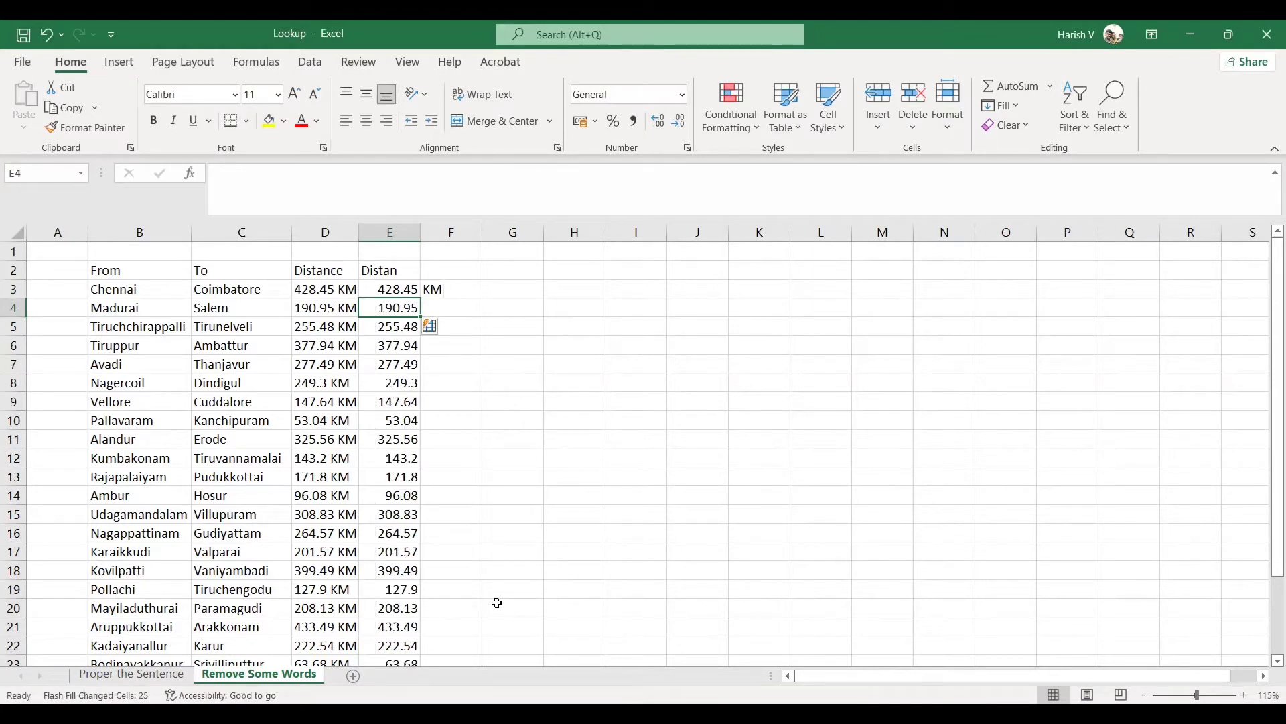
pyautogui.press('Right')
pyautogui.hotkey('ctrl', 'e')
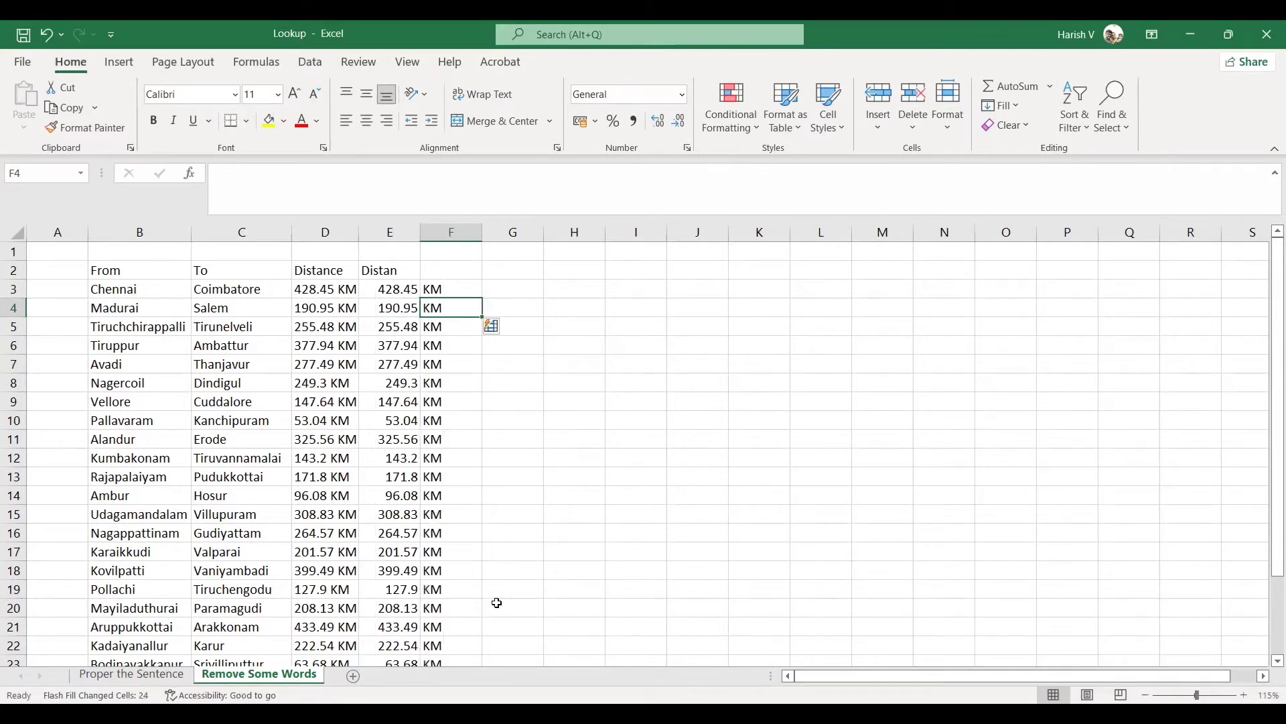
# - Review the separated numbers and units in columns E and F through the last data row, and the Text to Columns description
pyautogui.moveTo(381, 288); pyautogui.dragTo(471, 290)
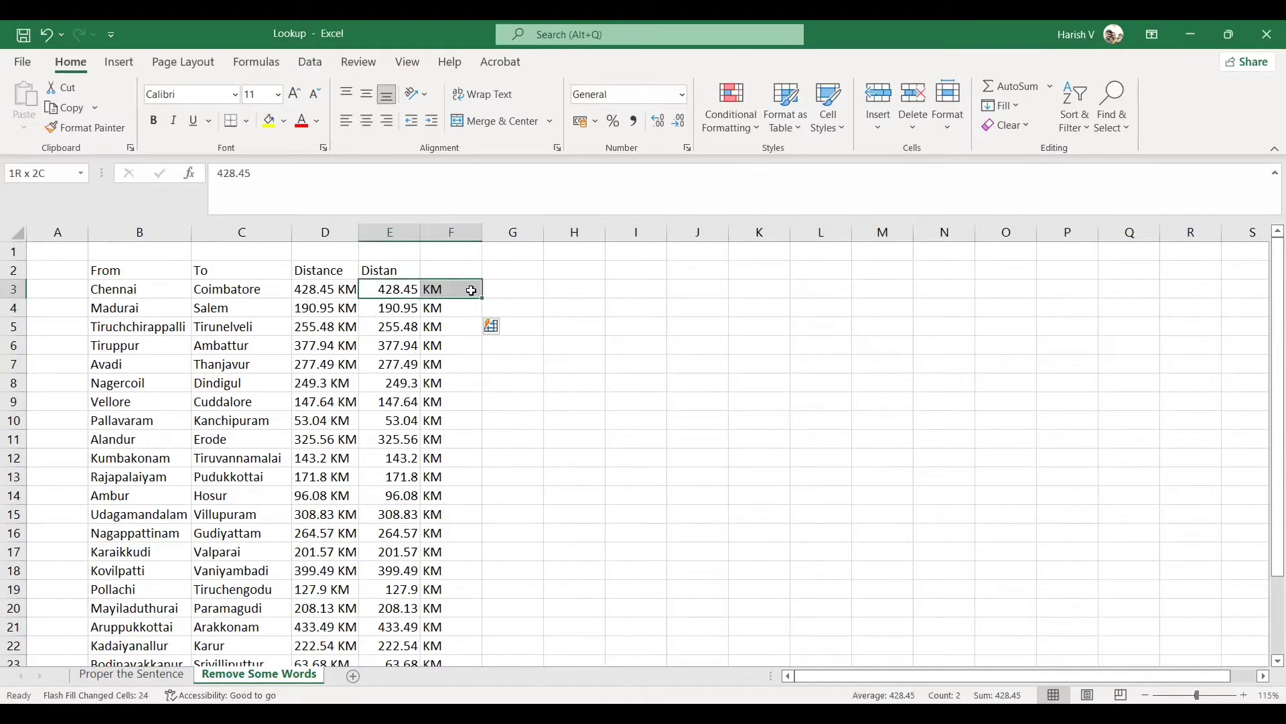
pyautogui.click(465, 291)
pyautogui.moveTo(394, 296); pyautogui.dragTo(449, 631)
pyautogui.click(429, 302)
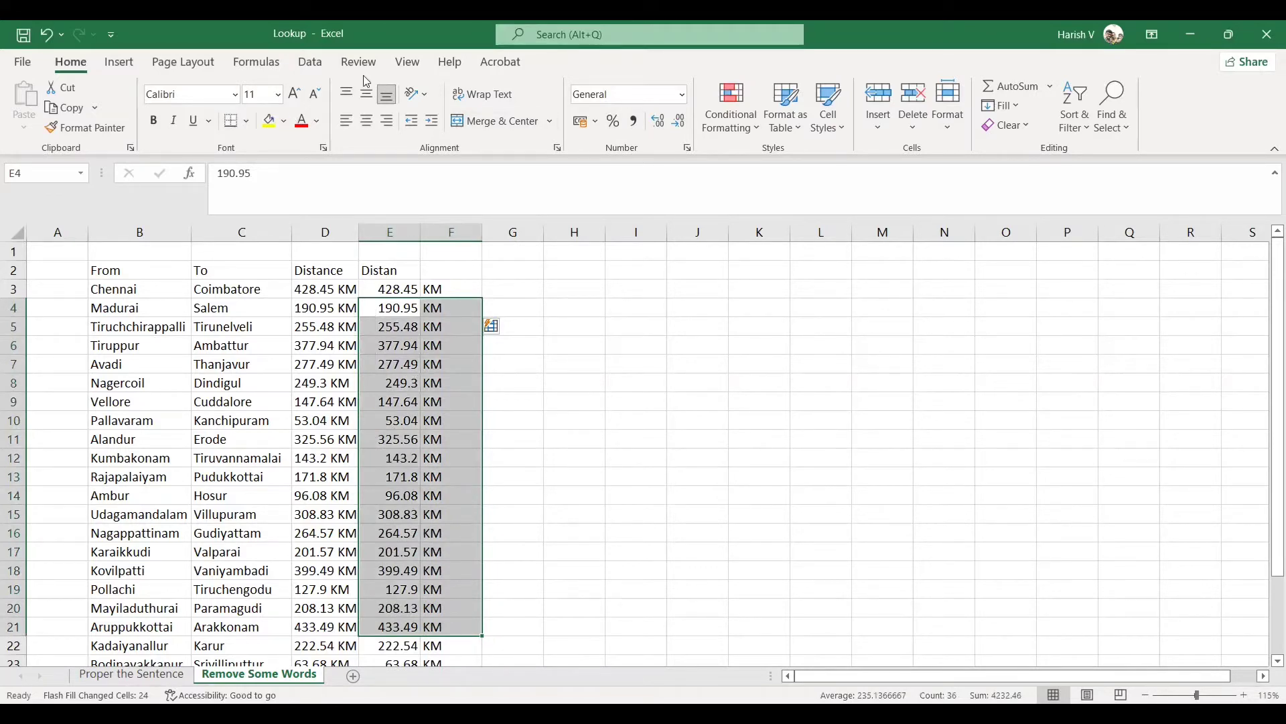
pyautogui.click(310, 62)
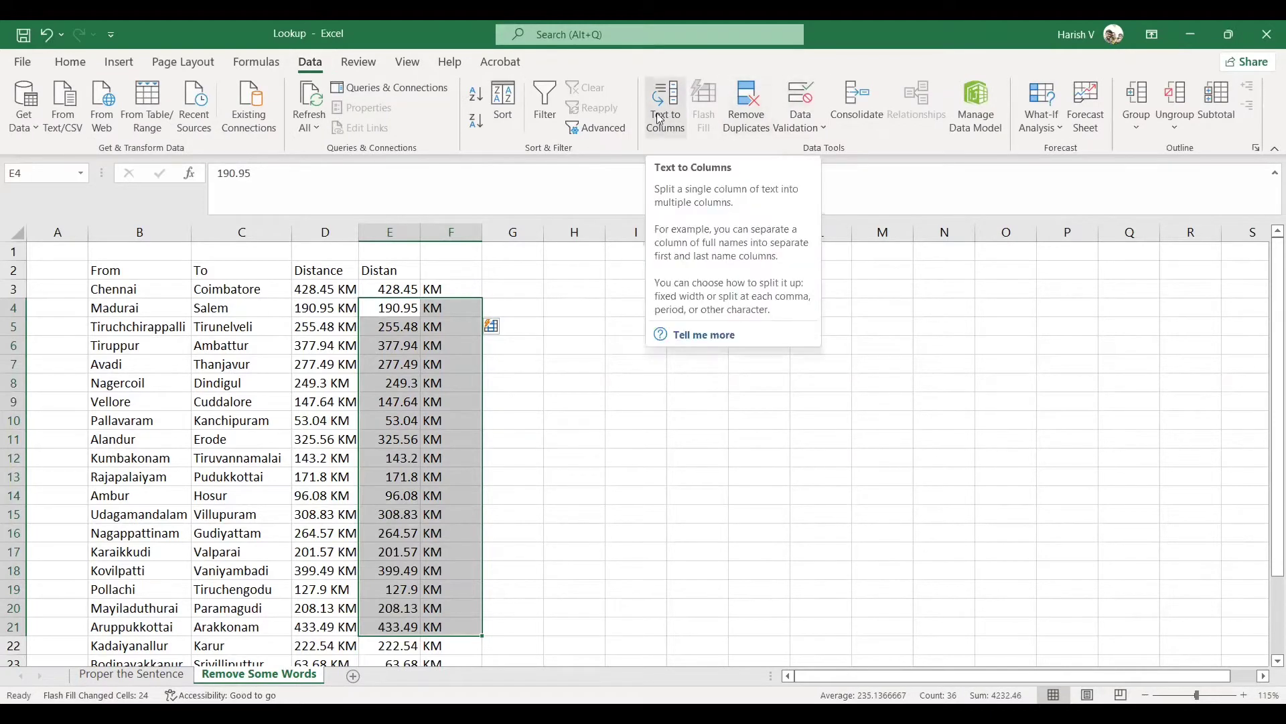
pyautogui.click(395, 308)
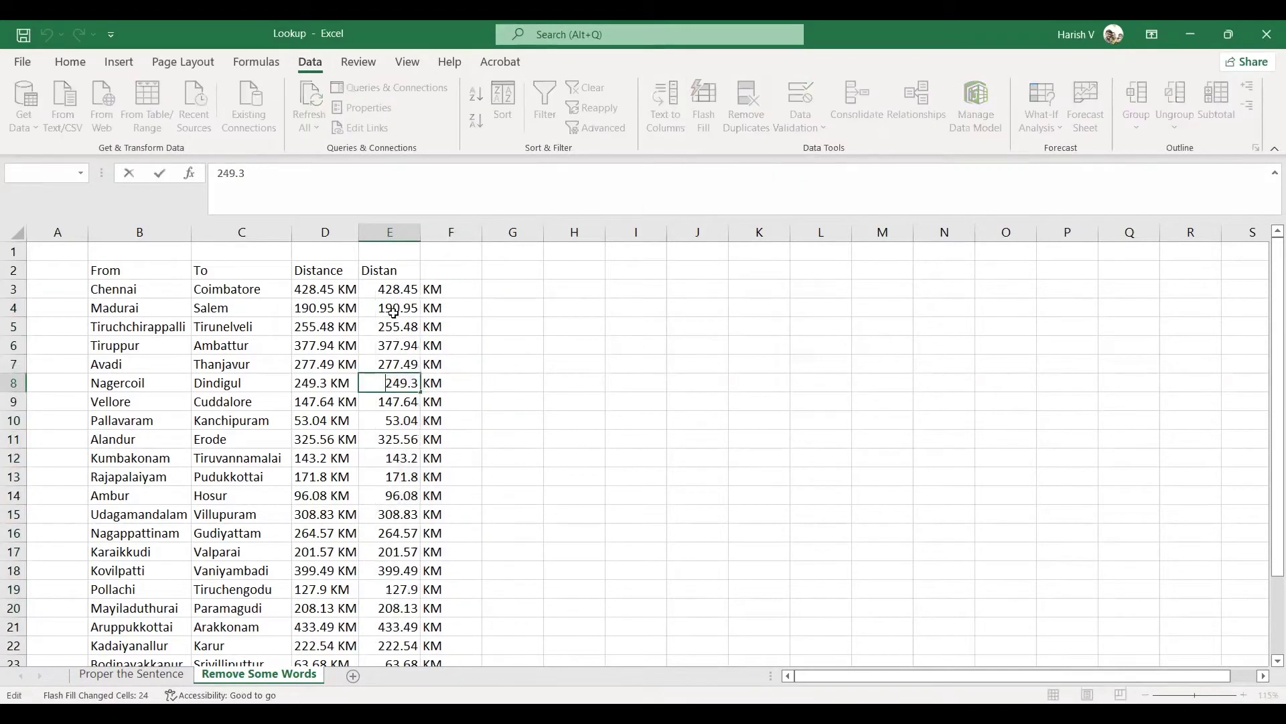
pyautogui.moveTo(395, 289); pyautogui.dragTo(431, 420)
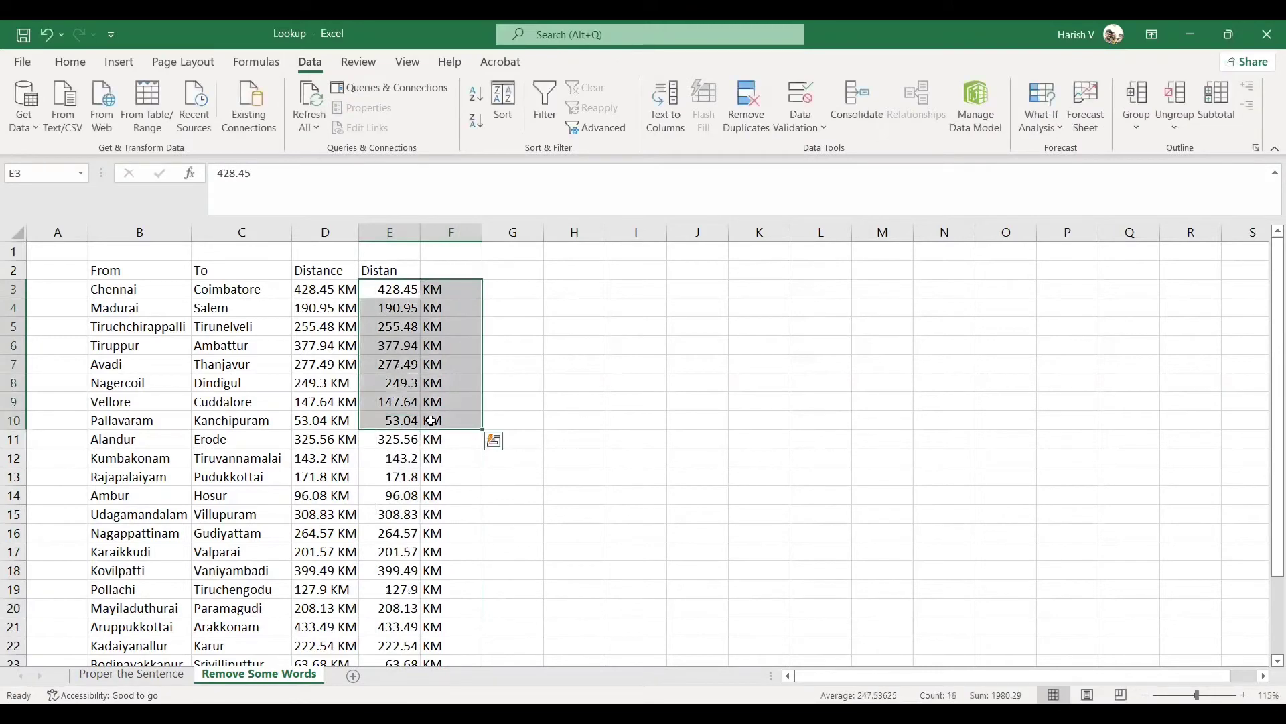
pyautogui.scroll(-4, 430, 419)
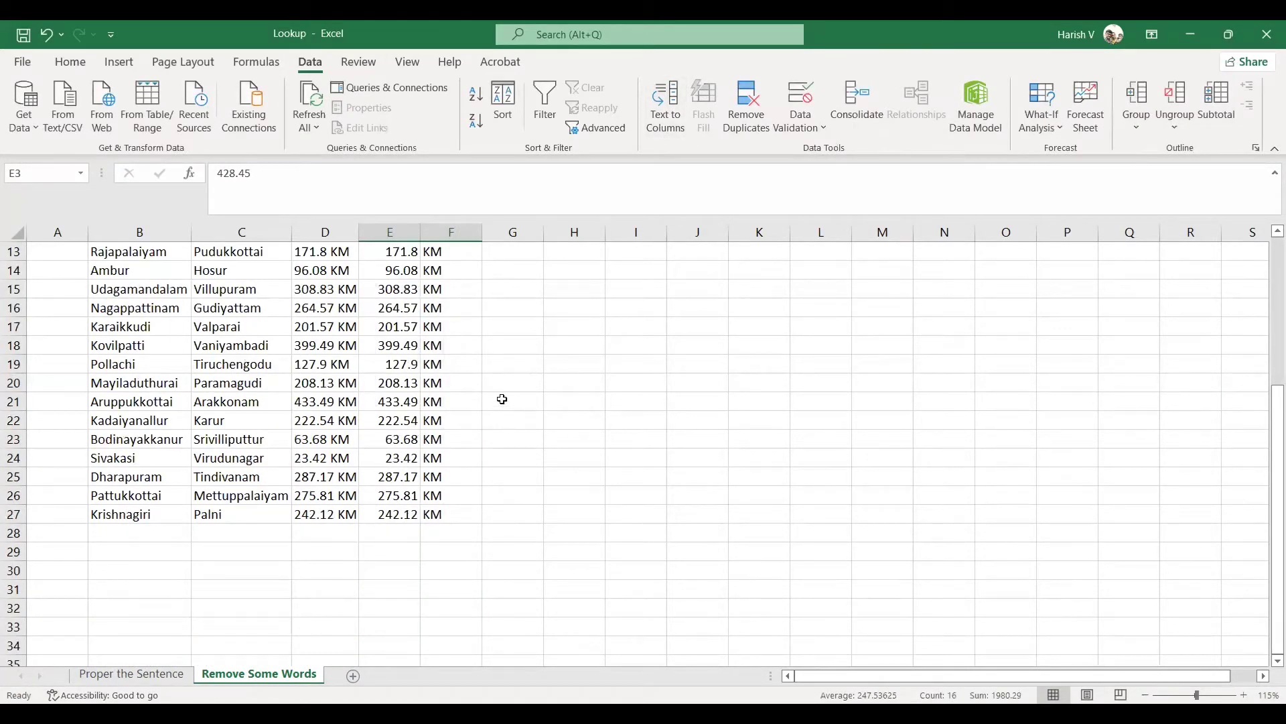
pyautogui.scroll(4, 444, 355)
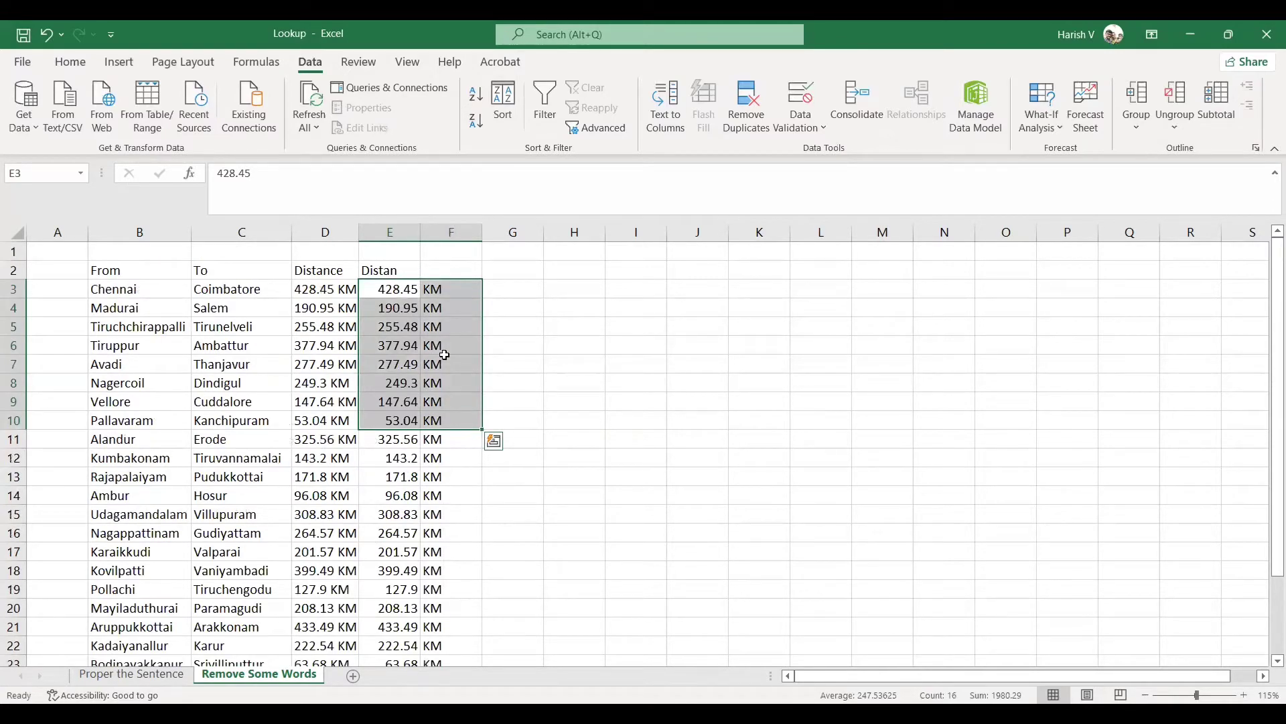
pyautogui.click(406, 307)
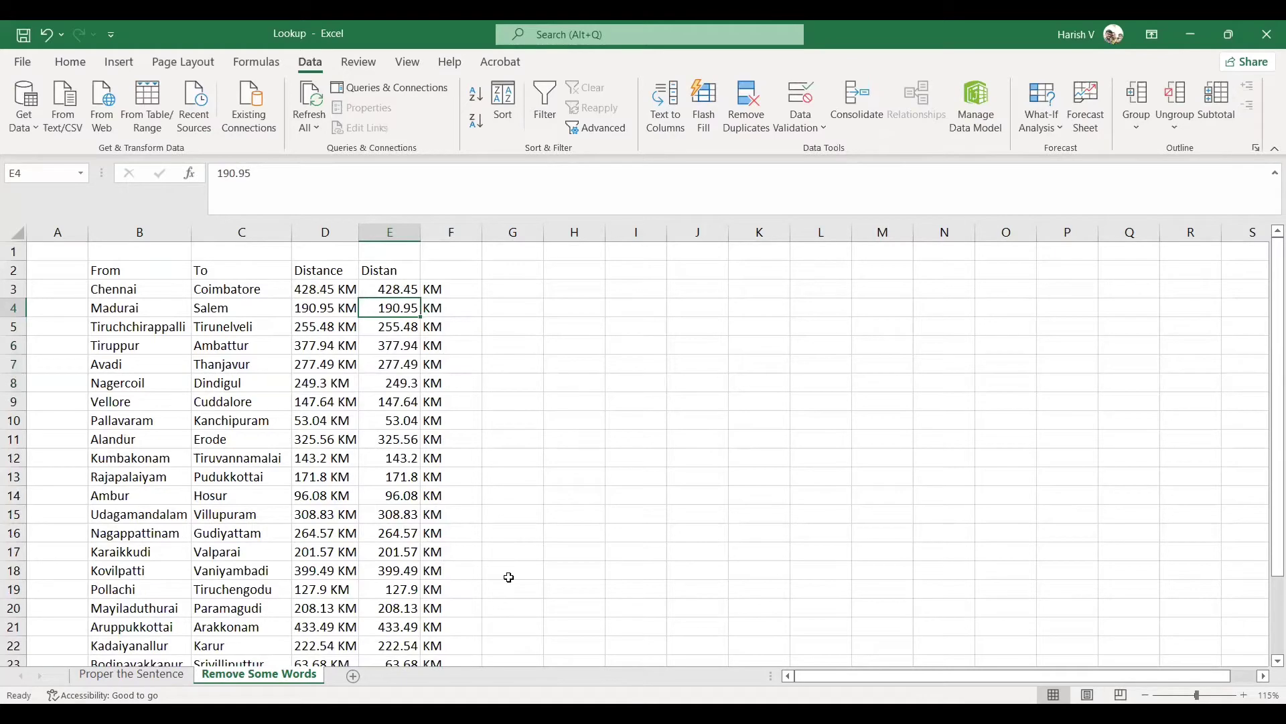
# - Delete the separated numbers and units from E3:F27
pyautogui.press('Up')
pyautogui.hotkey('shift', 'Right')
pyautogui.hotkey('ctrl', 'shift', 'Down')
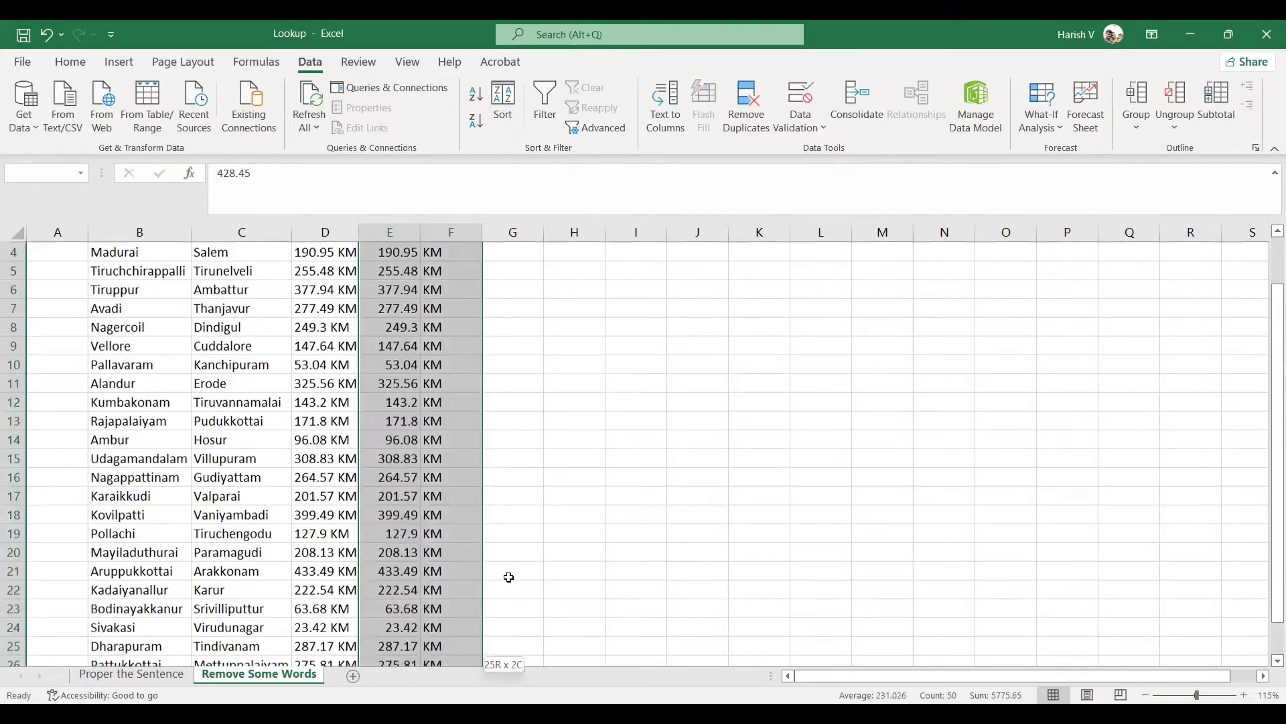
pyautogui.press('Delete')
pyautogui.hotkey('shift', 'BackSpace')
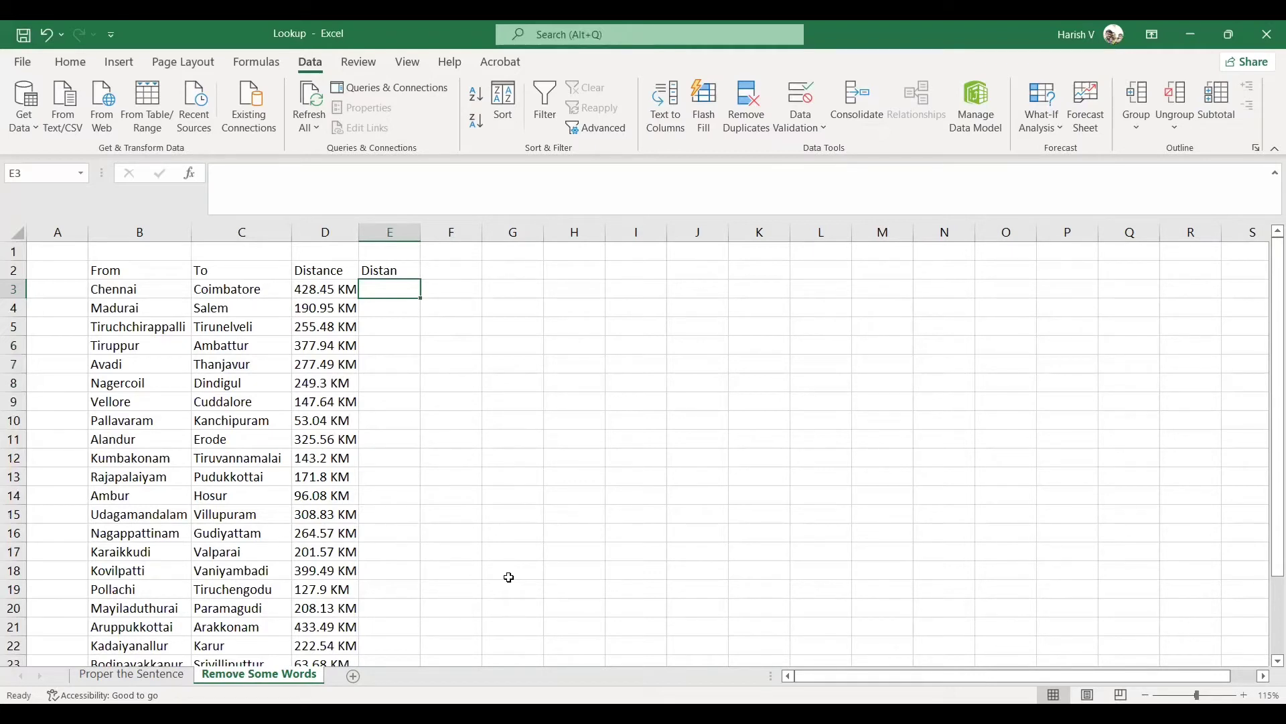
# - Enter the formula =VALUE(LEFT(D3,LEN(D3)-2)) in E3 to extract the numeric distance from D3
pyautogui.write('=')
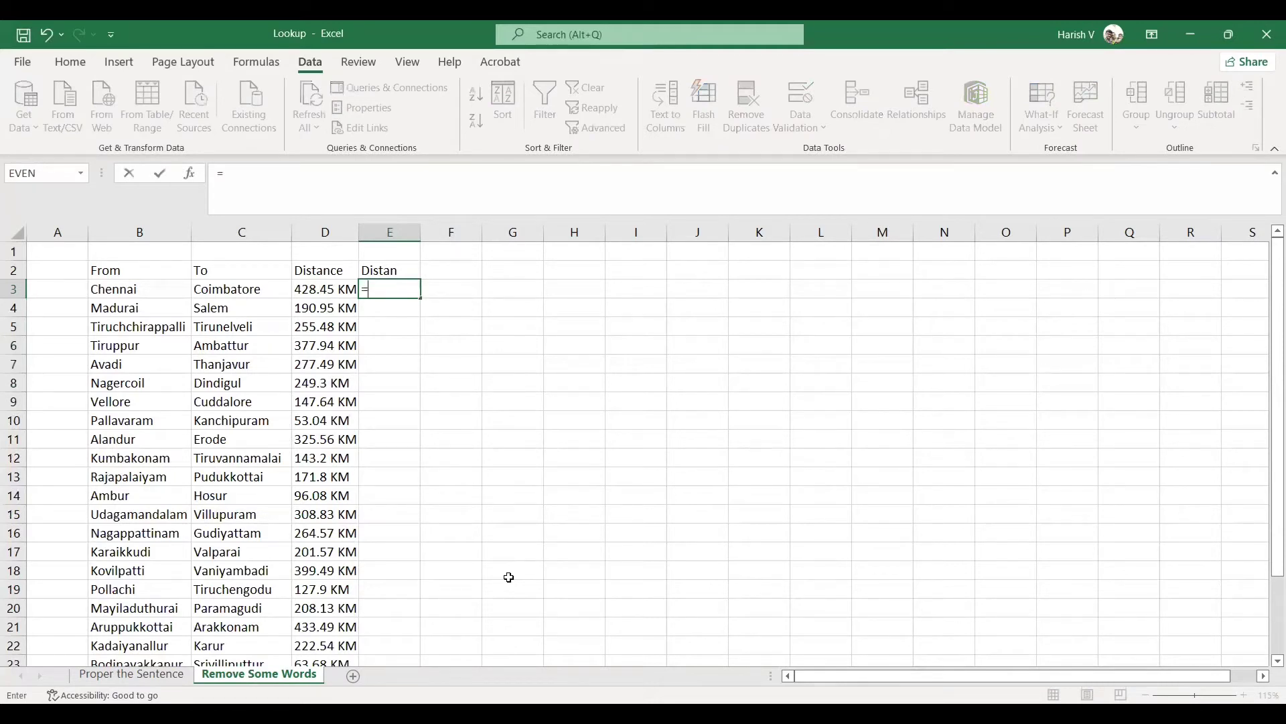
pyautogui.write('VALUE(')
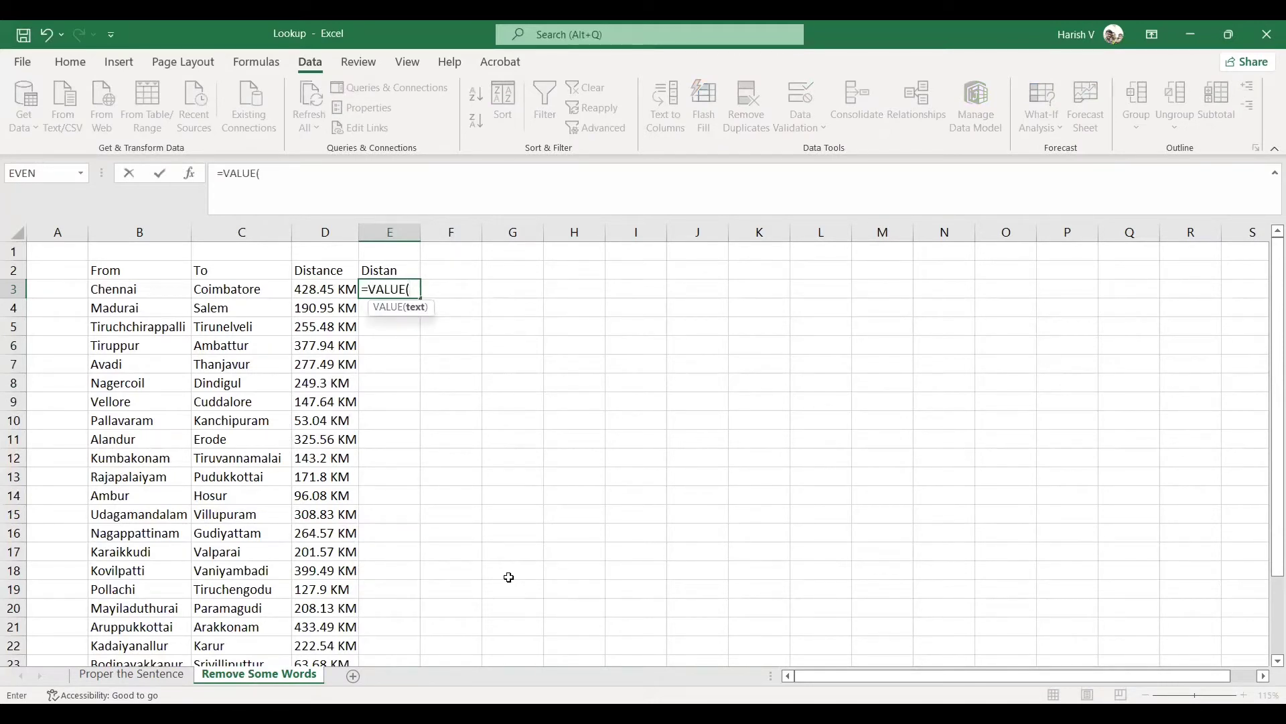
pyautogui.write('LEFT(')
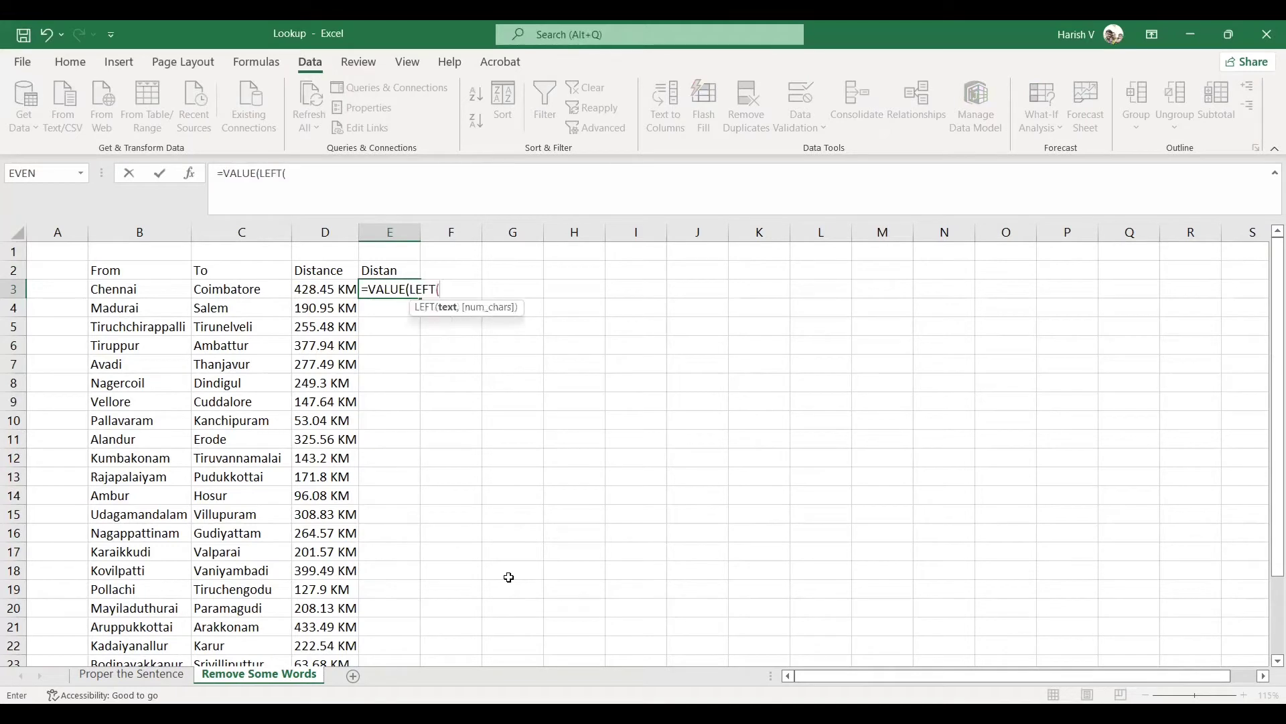
pyautogui.press('Left')
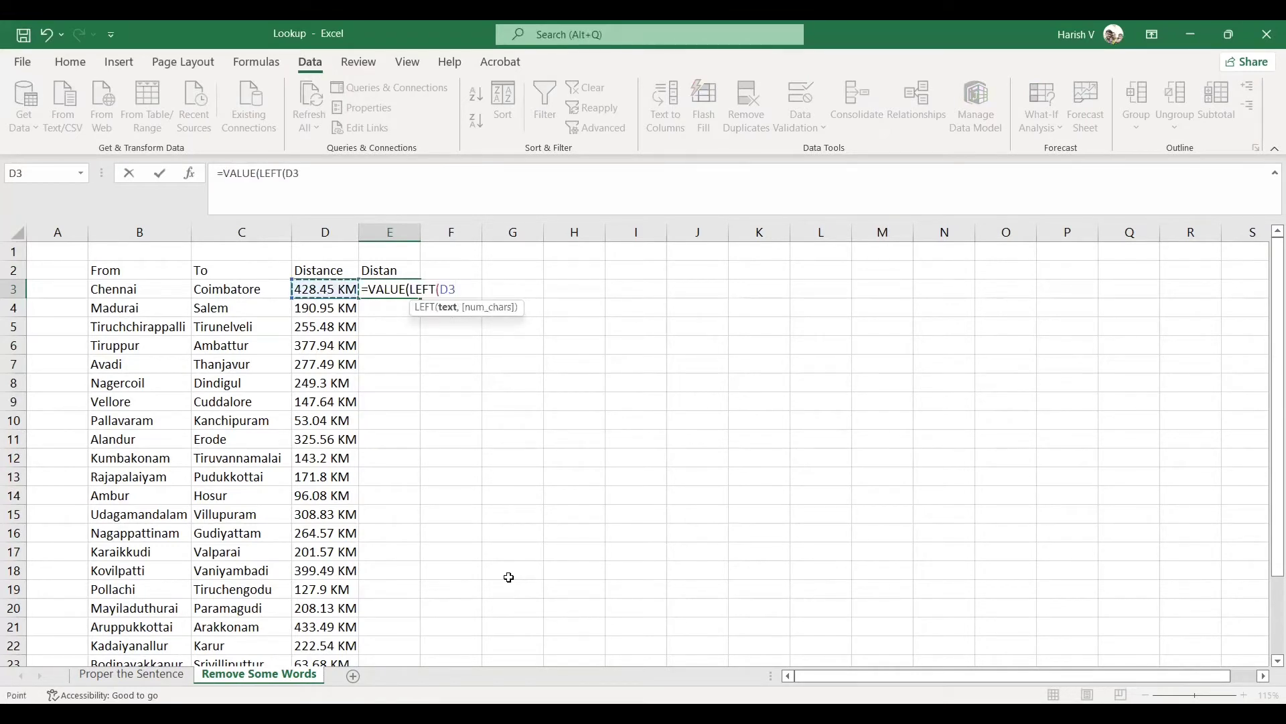
pyautogui.write(',')
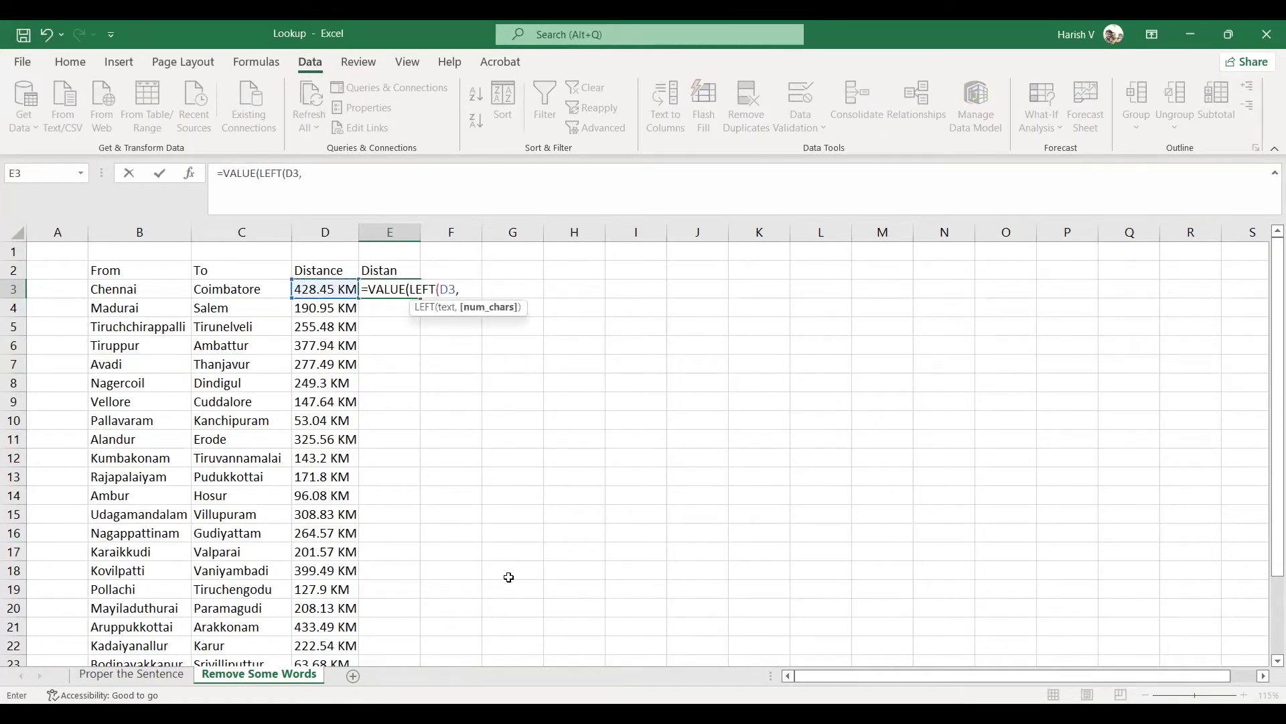
pyautogui.write('LEN(')
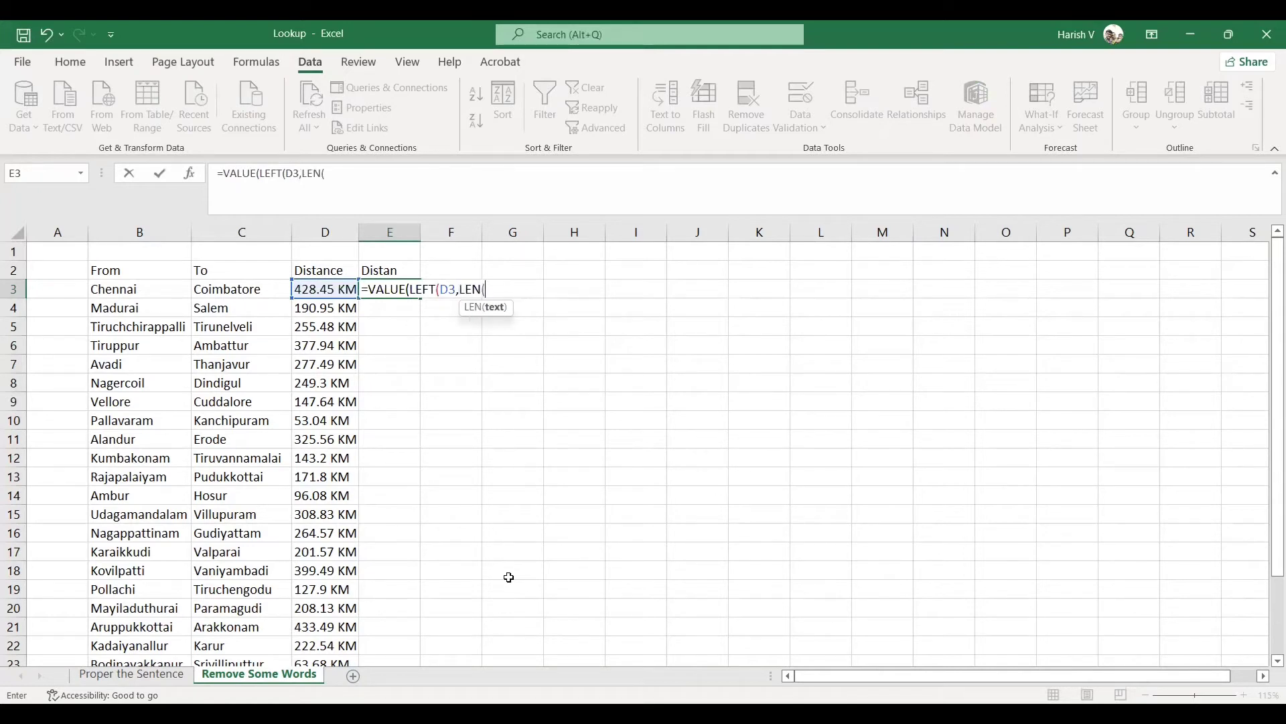
pyautogui.press('Left')
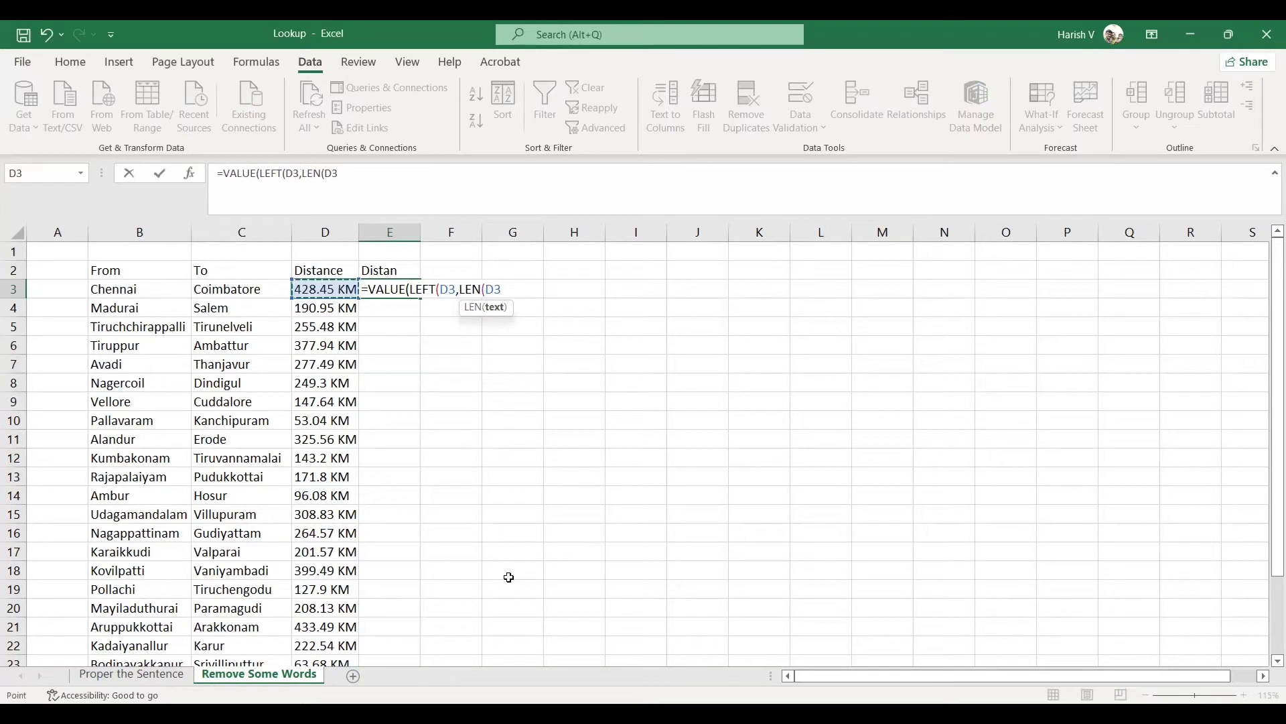
pyautogui.write(')-')
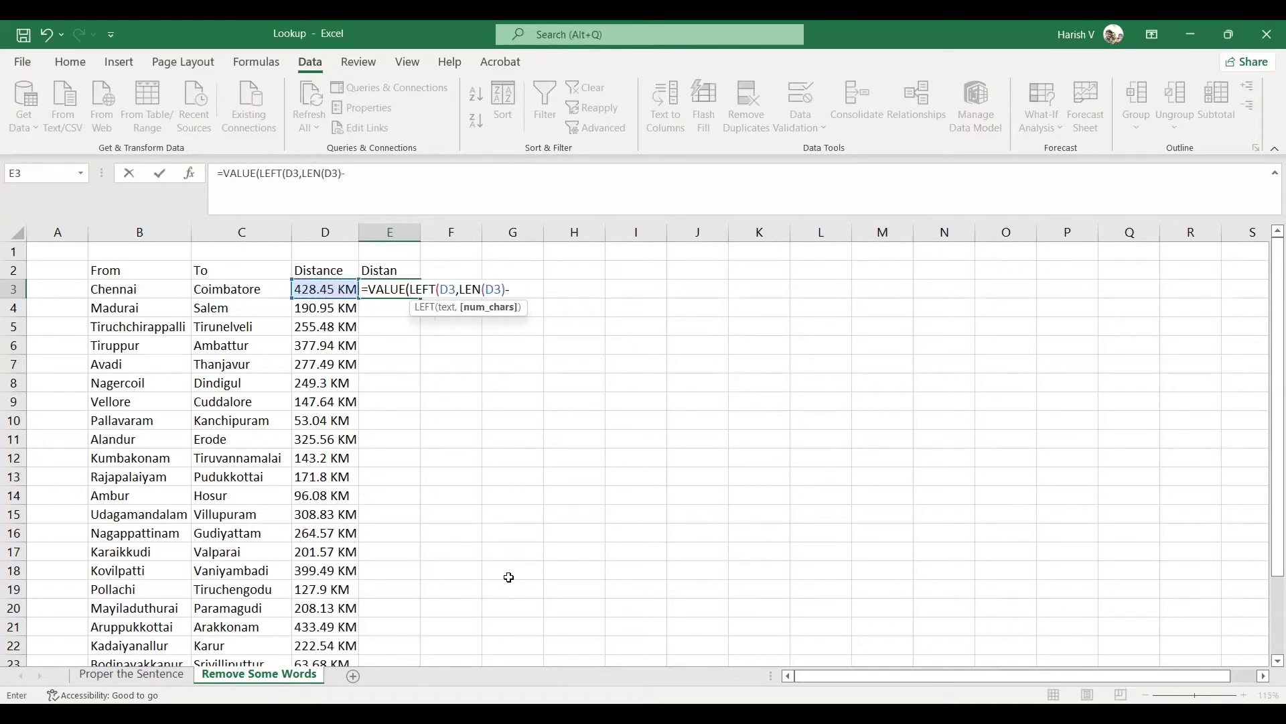
pyautogui.write('2)')
pyautogui.press('Return')
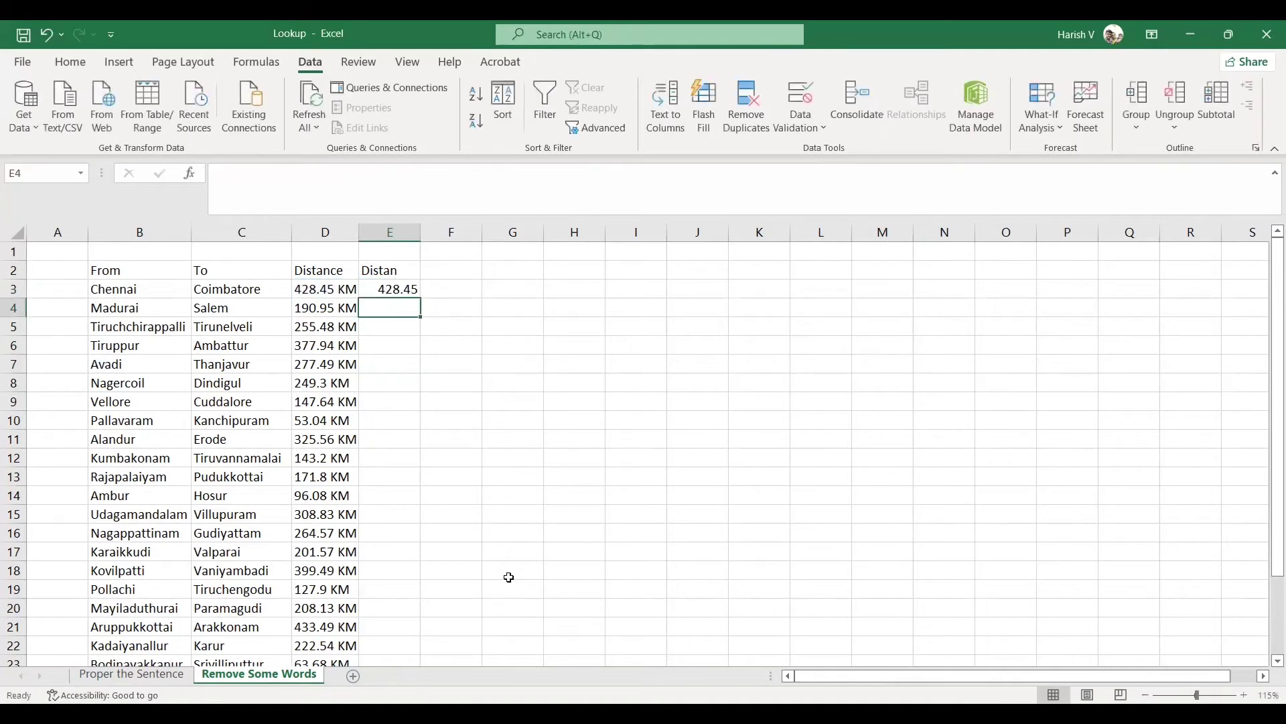
# - Examine the VALUE, LEFT and LEN parts of the formula in E3
pyautogui.press('Up')
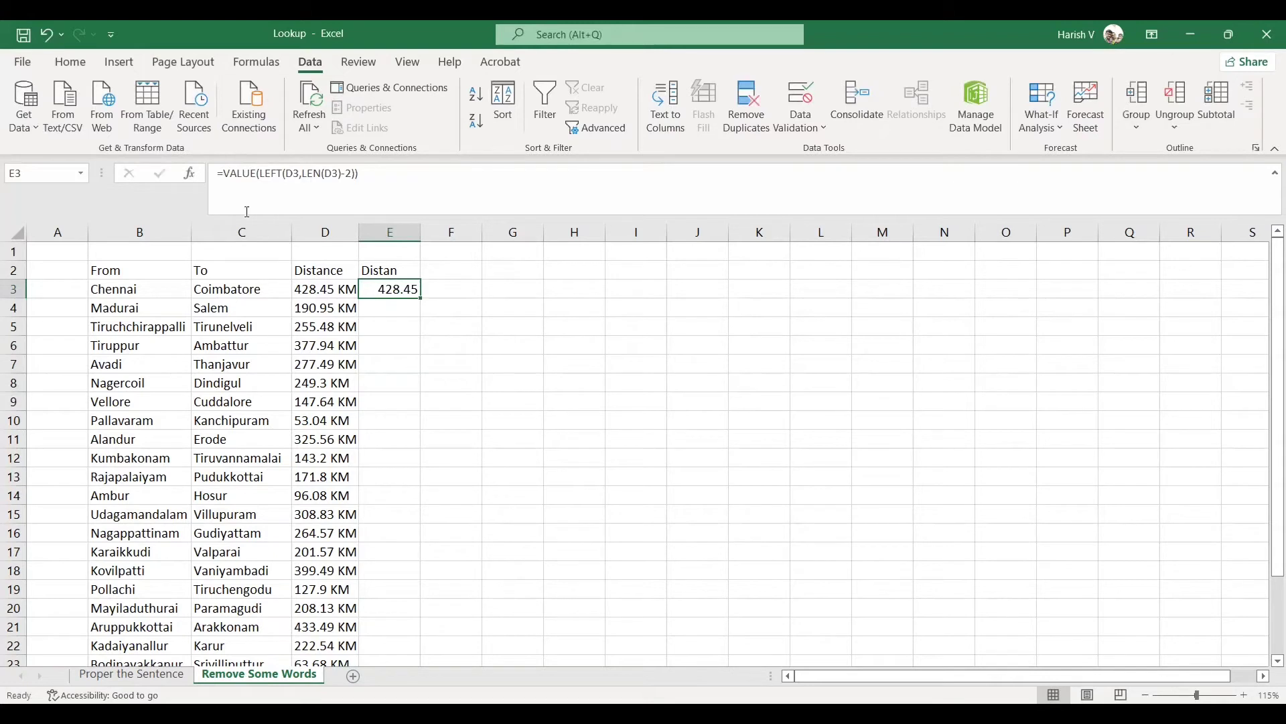
pyautogui.click(247, 172)
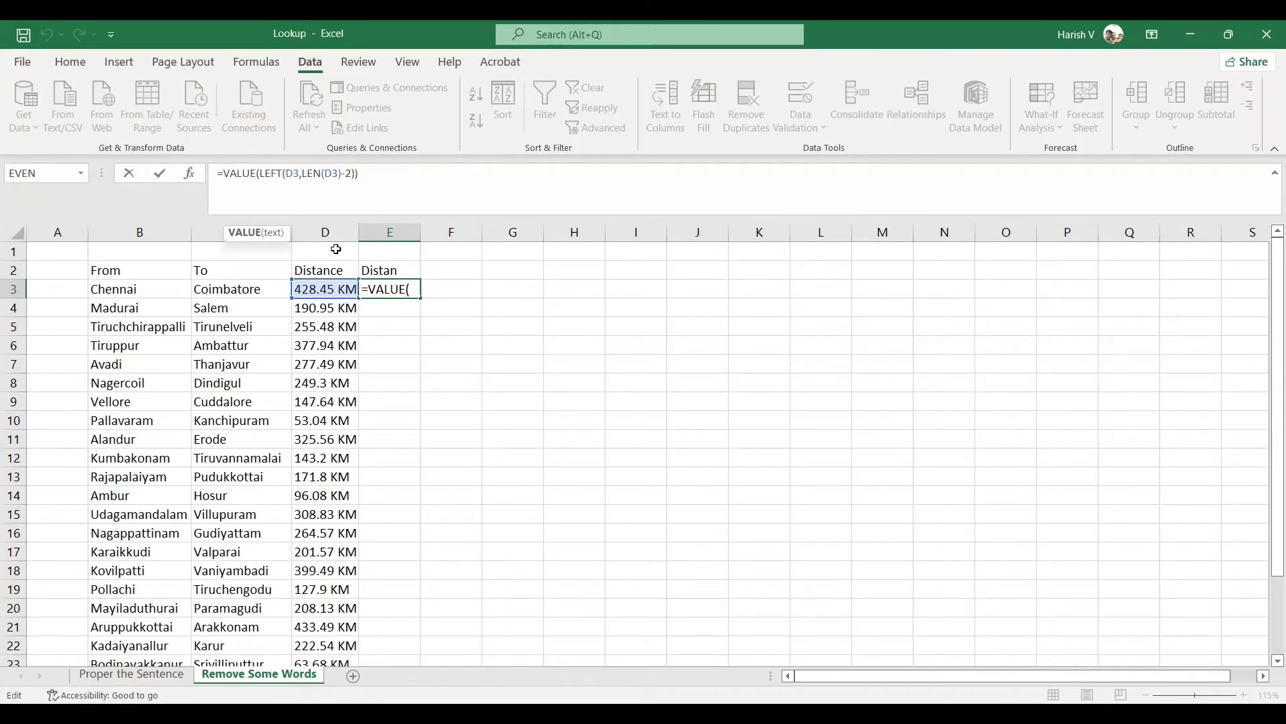
pyautogui.click(277, 174)
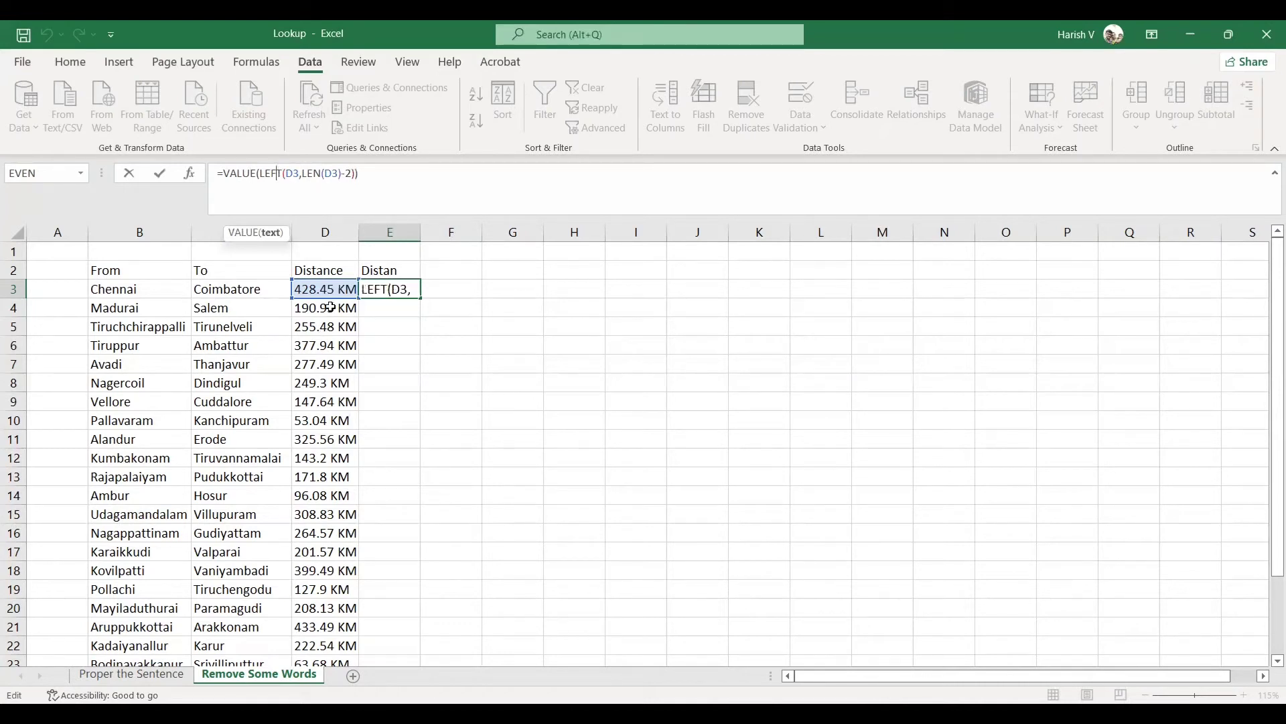
pyautogui.click(318, 175)
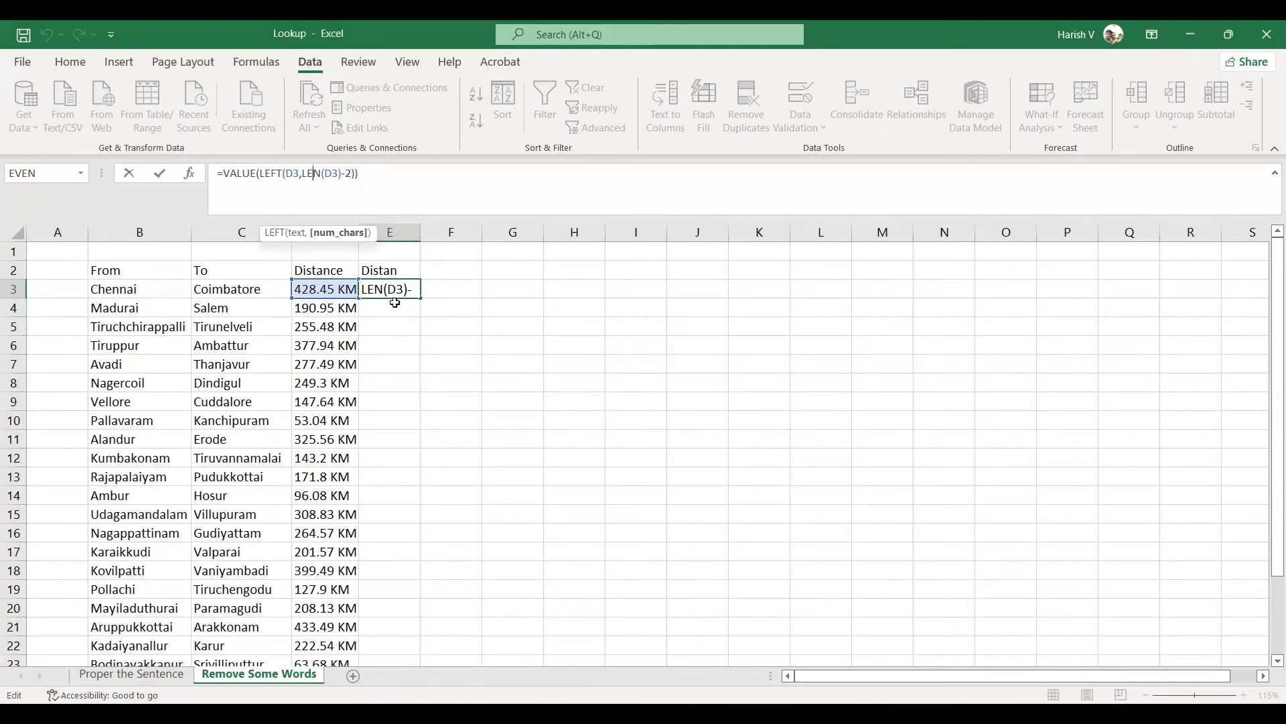
pyautogui.hotkey('ctrl', 'Return')
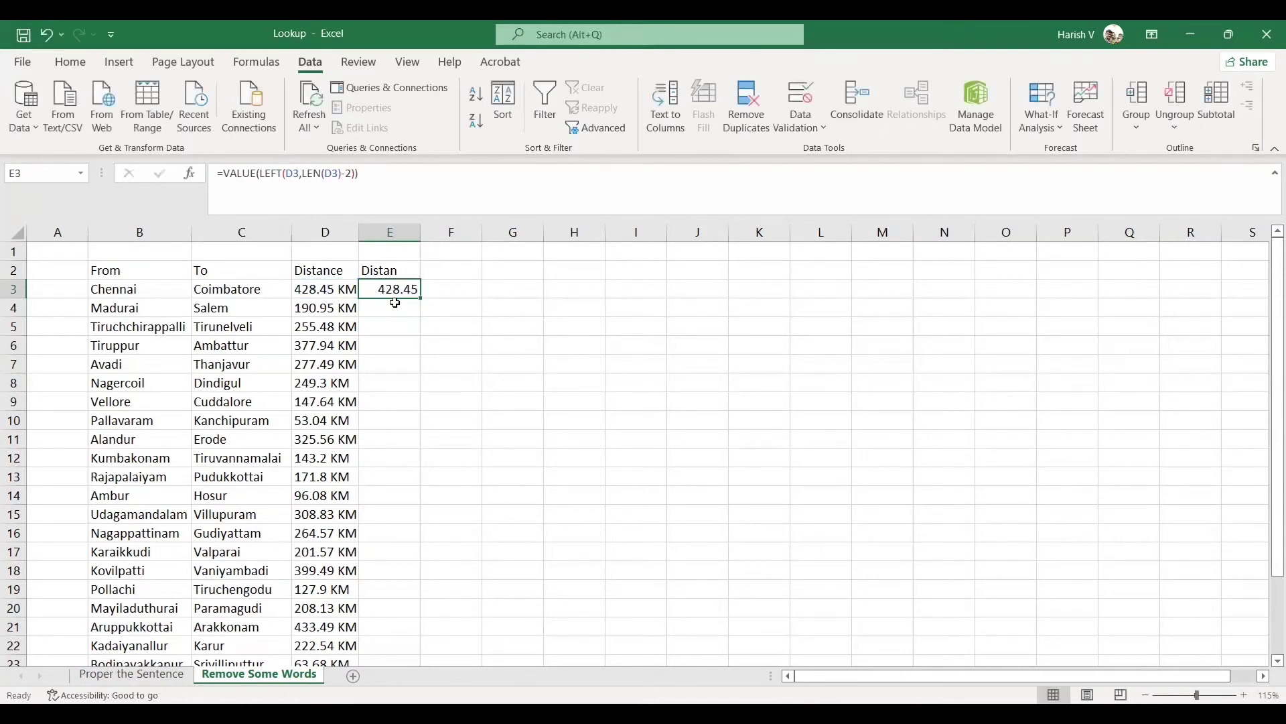
pyautogui.press('Right')
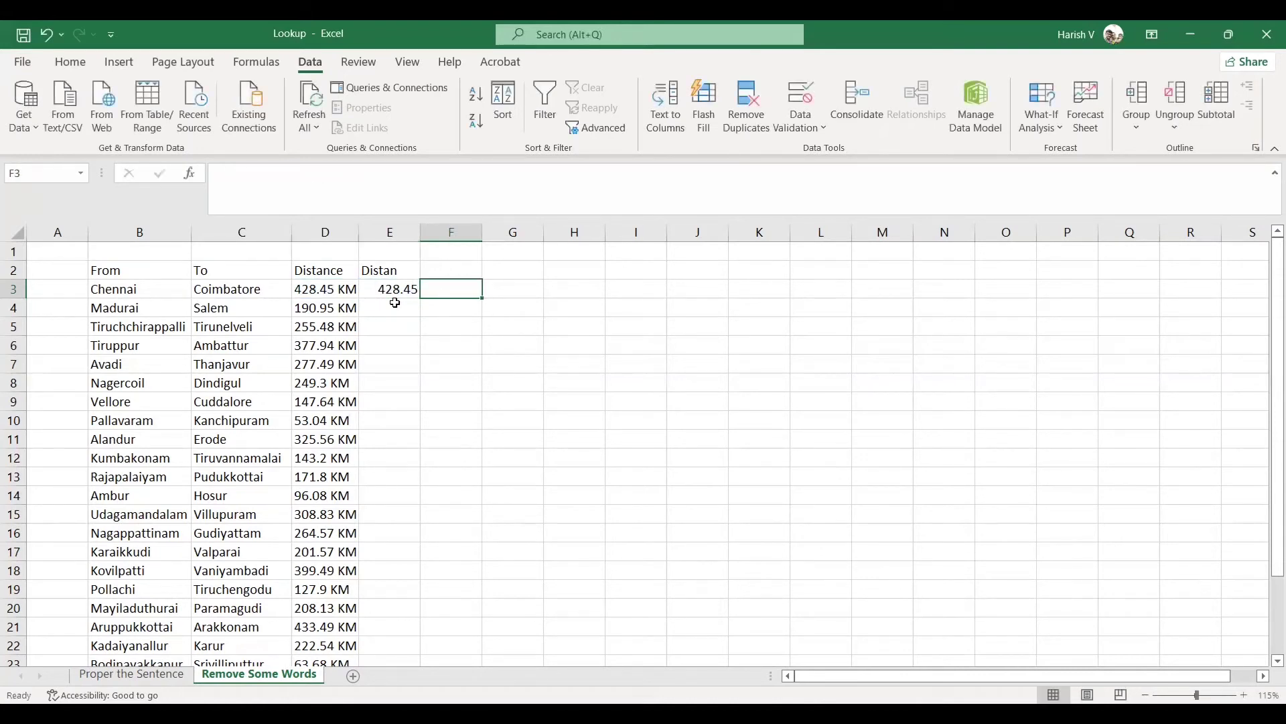
pyautogui.click(399, 288)
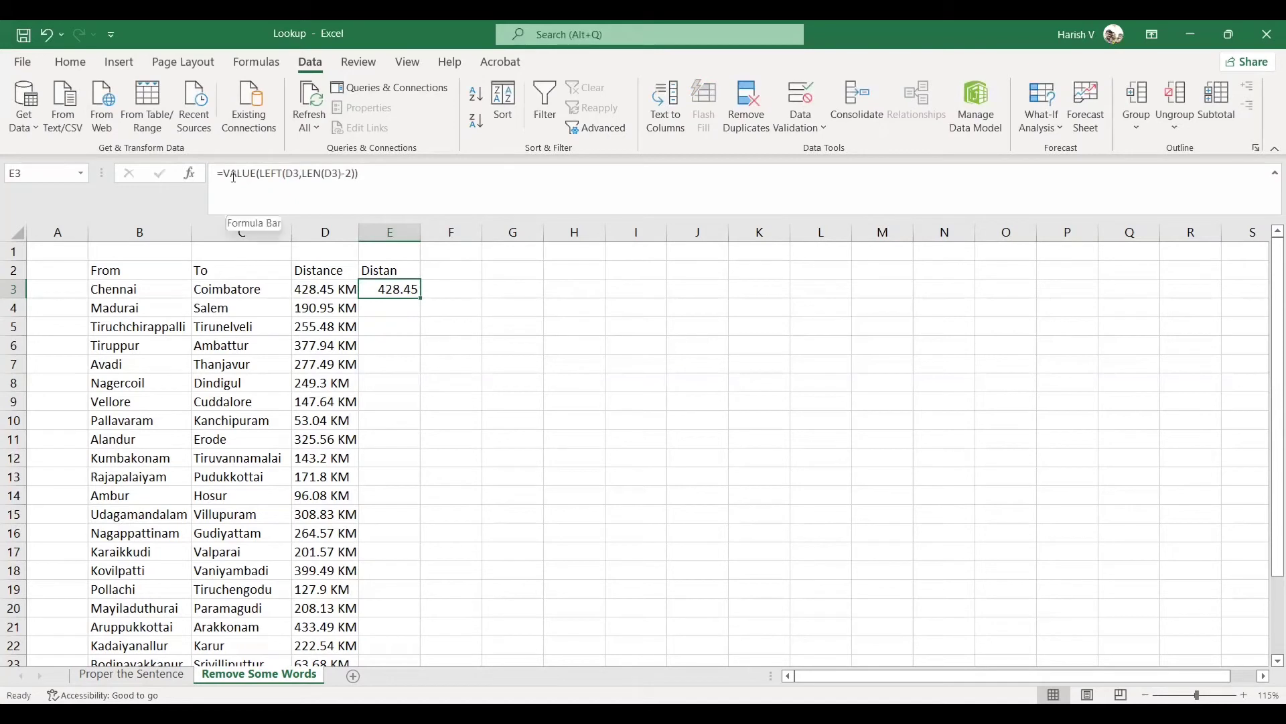
# - Enter the formula =LEFT(D3,LEN(D3)-2) in F3 to extract the distance from D3 without the VALUE function
pyautogui.click(451, 288)
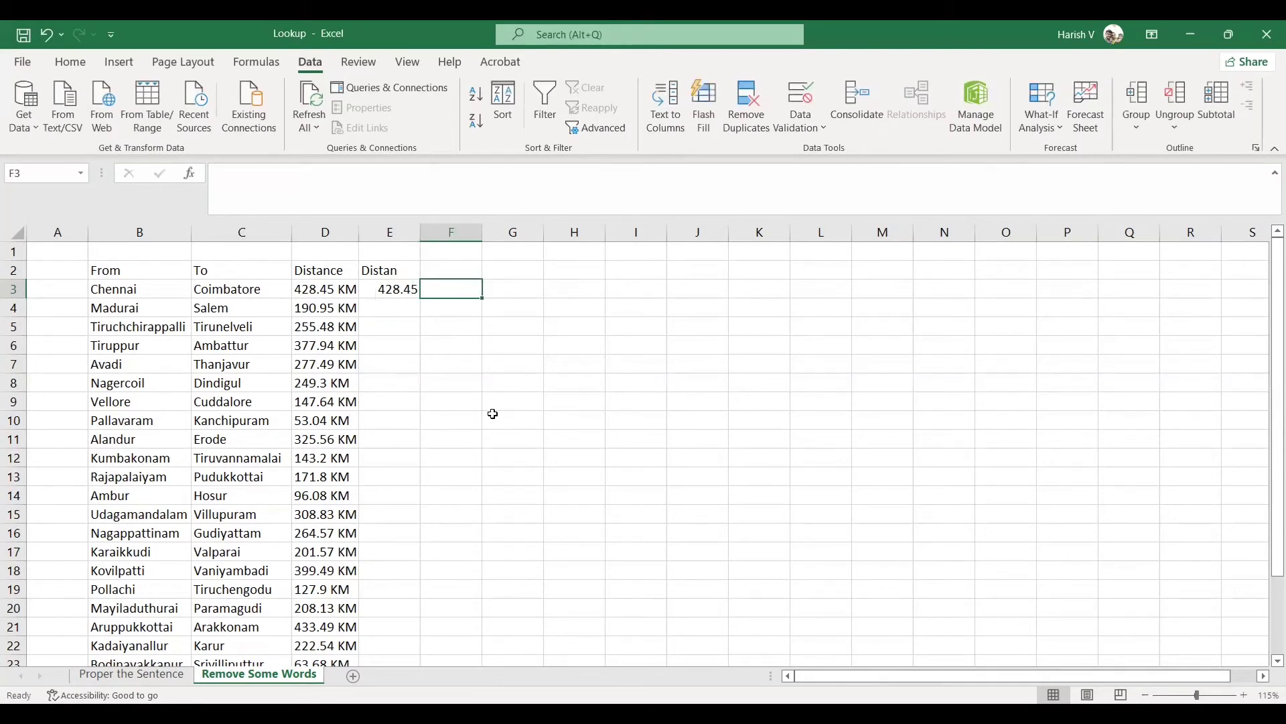
pyautogui.write('=')
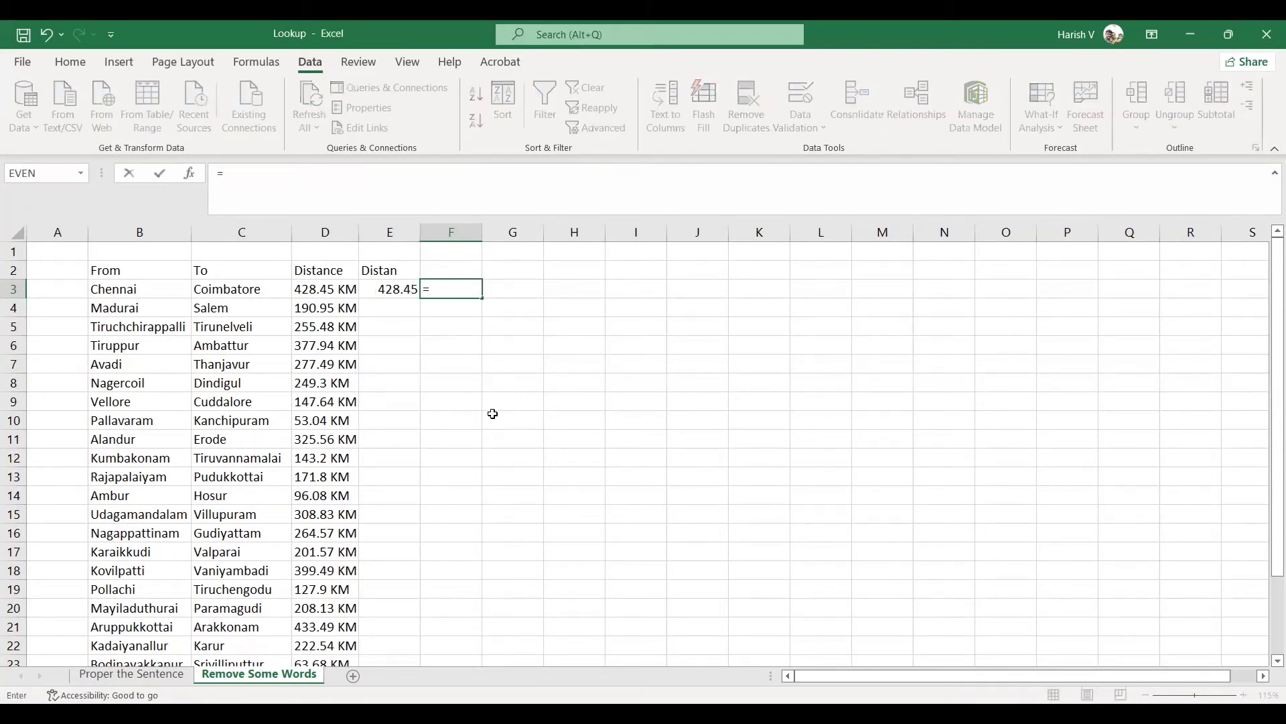
pyautogui.write('left')
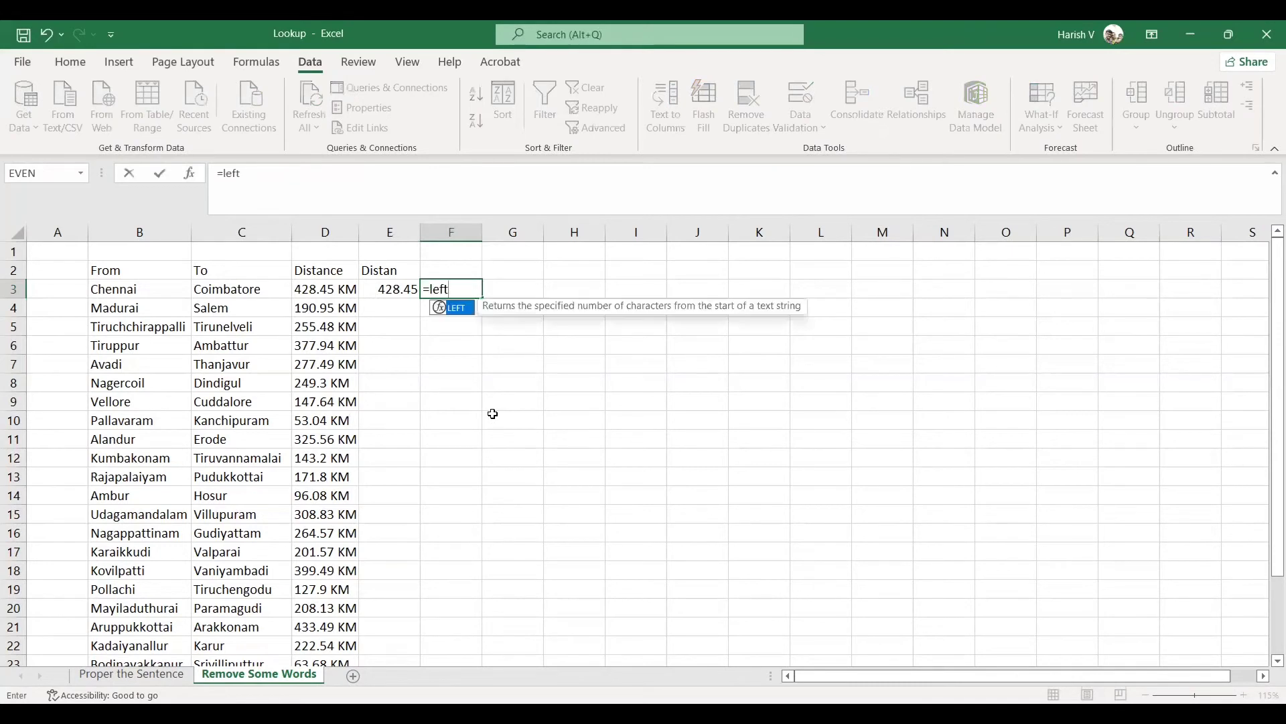
pyautogui.press('Tab')
pyautogui.press('Left')
pyautogui.press('Left')
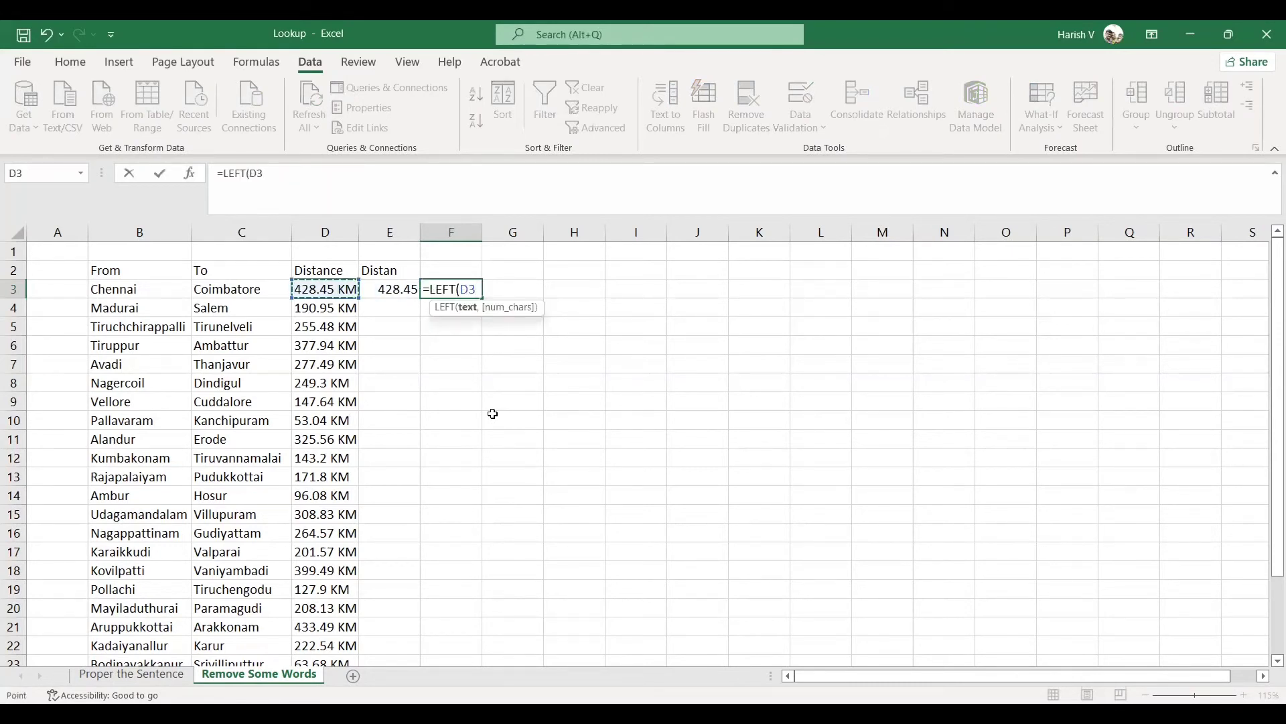
pyautogui.write(',len')
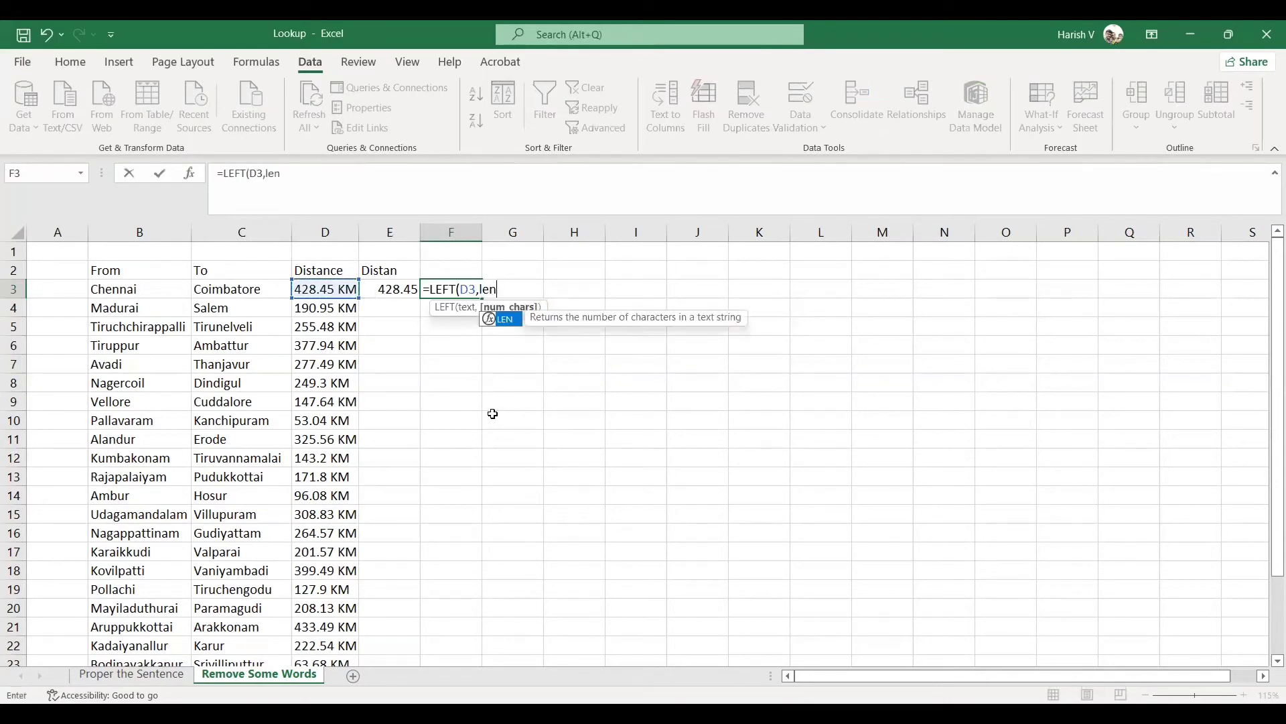
pyautogui.press('Tab')
pyautogui.press('Left')
pyautogui.press('Left')
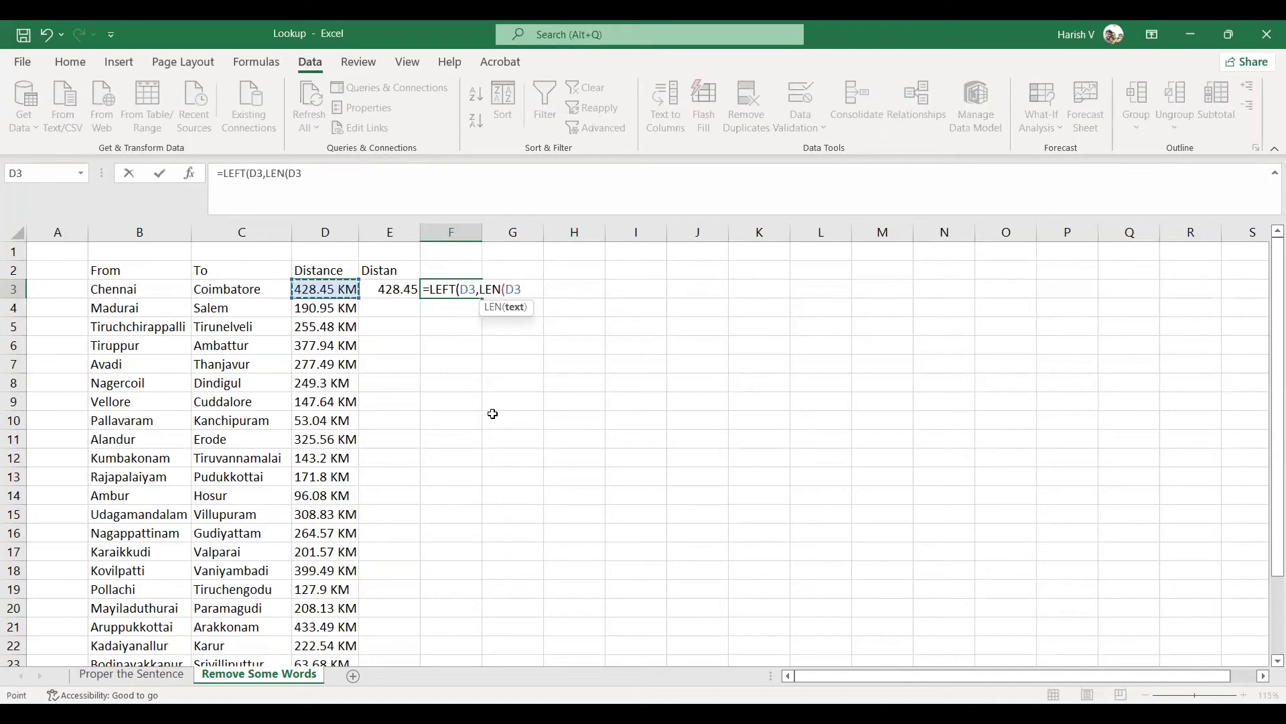
pyautogui.write(')')
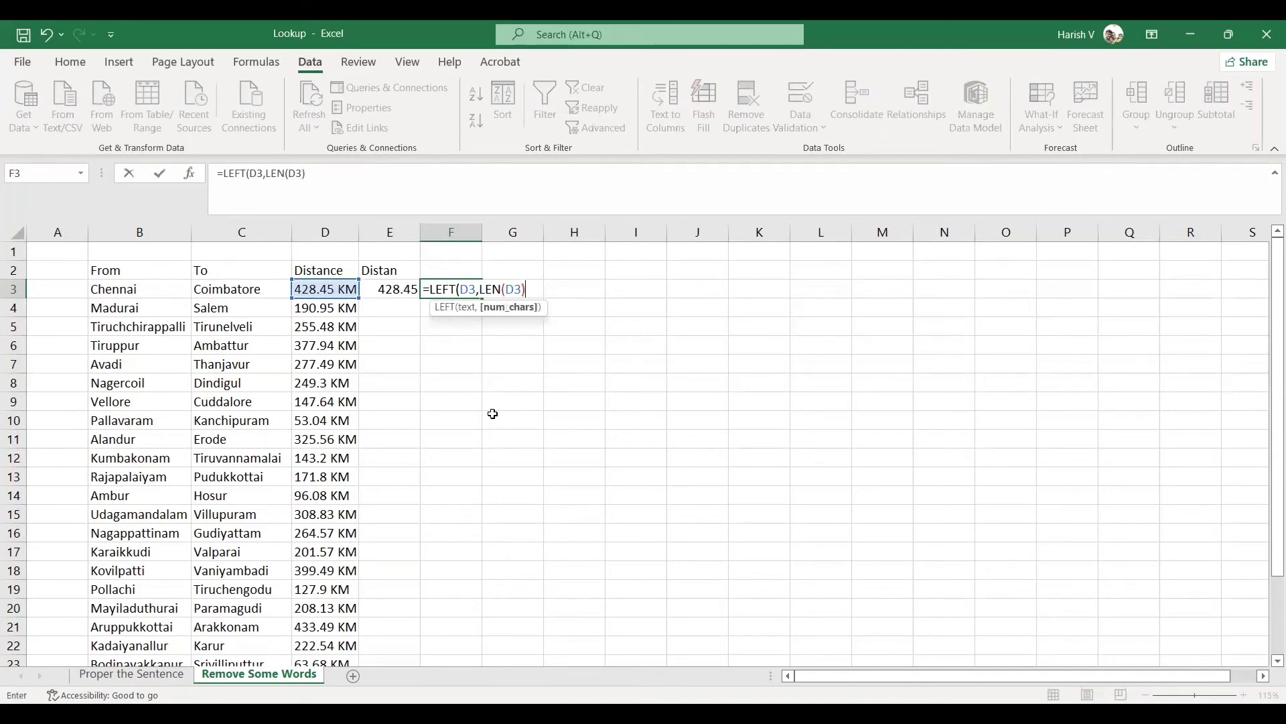
pyautogui.write('-2))')
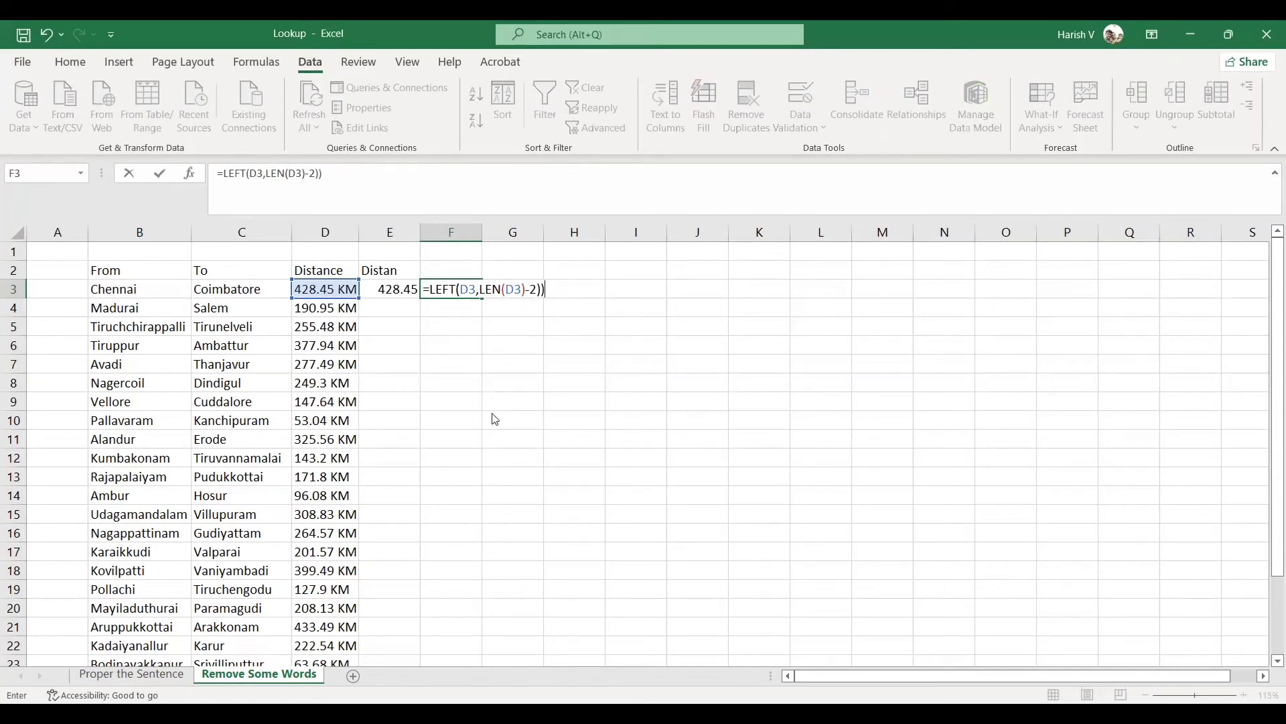
pyautogui.press('Return')
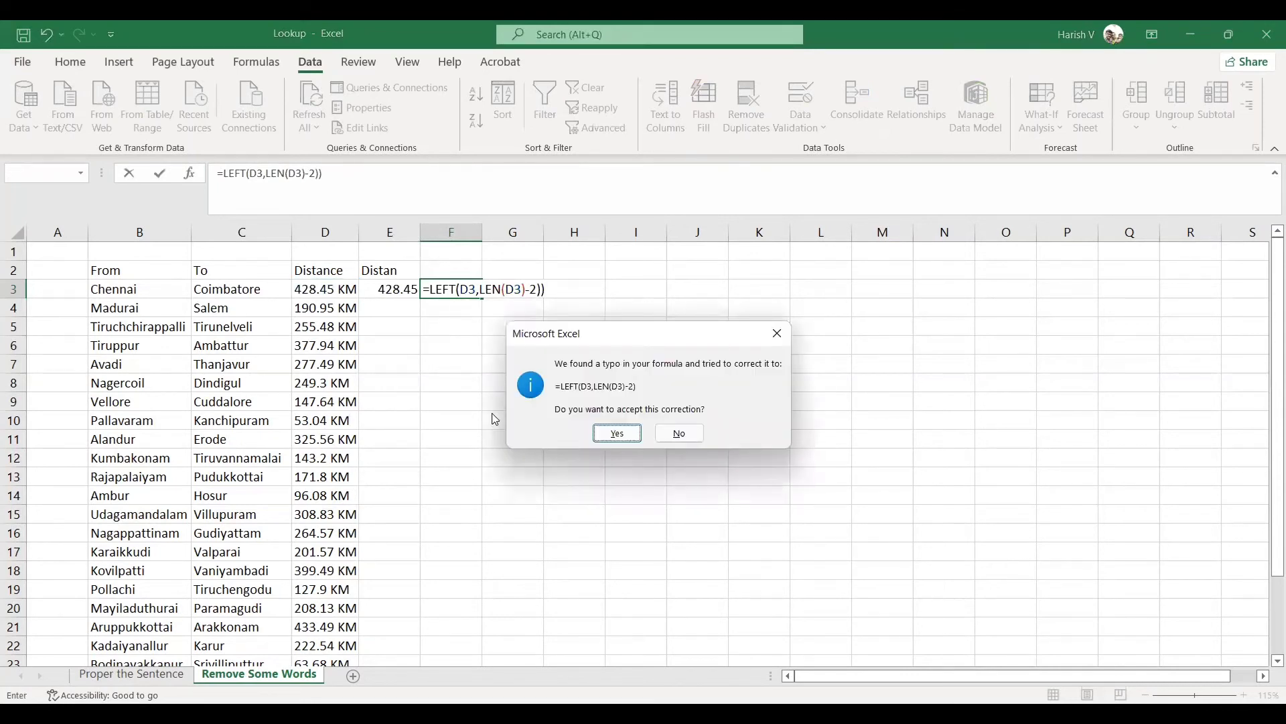
pyautogui.press('Return')
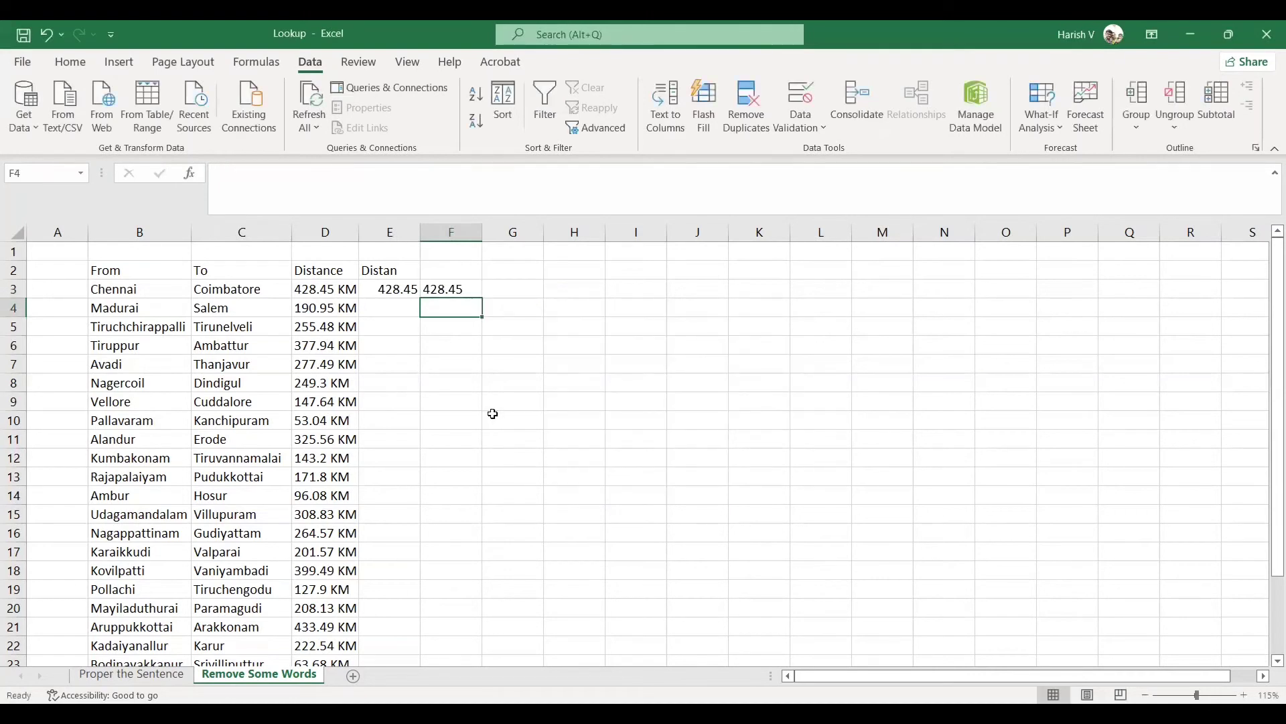
# - Examine the LEFT and LEN parts of the formula in F3 alongside the VALUE formula in E3
pyautogui.click(464, 293)
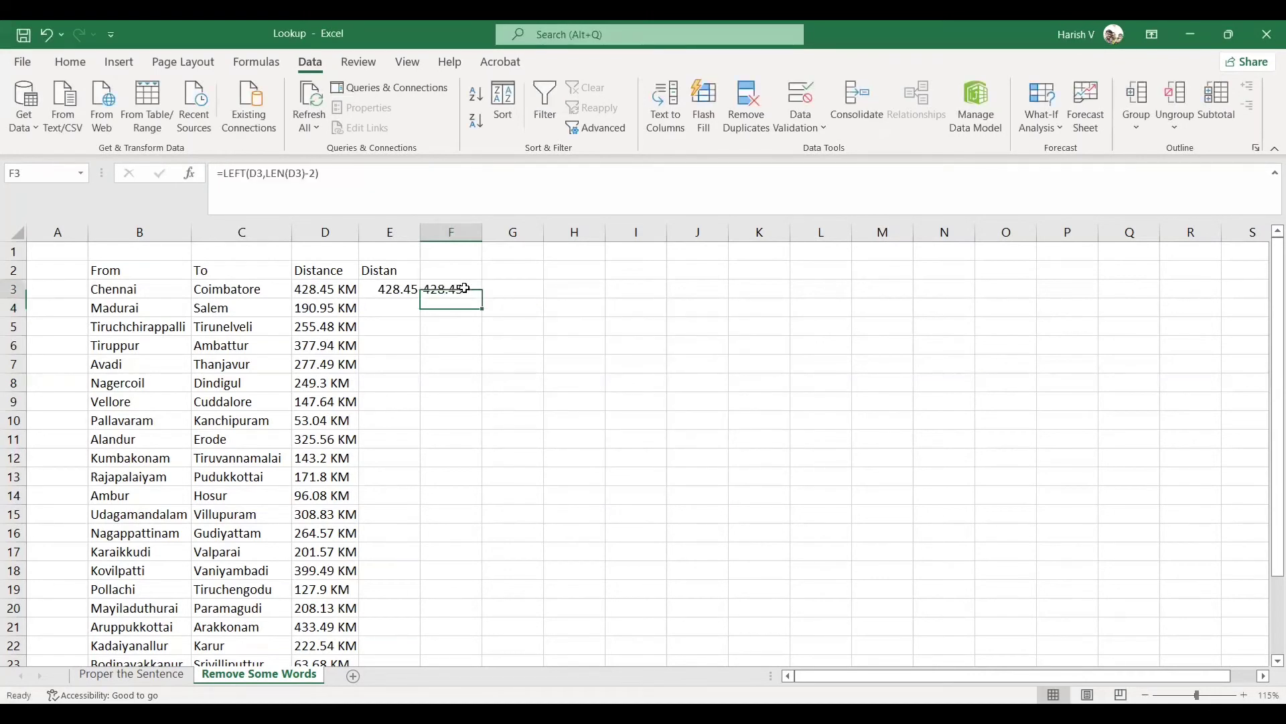
pyautogui.press('F2')
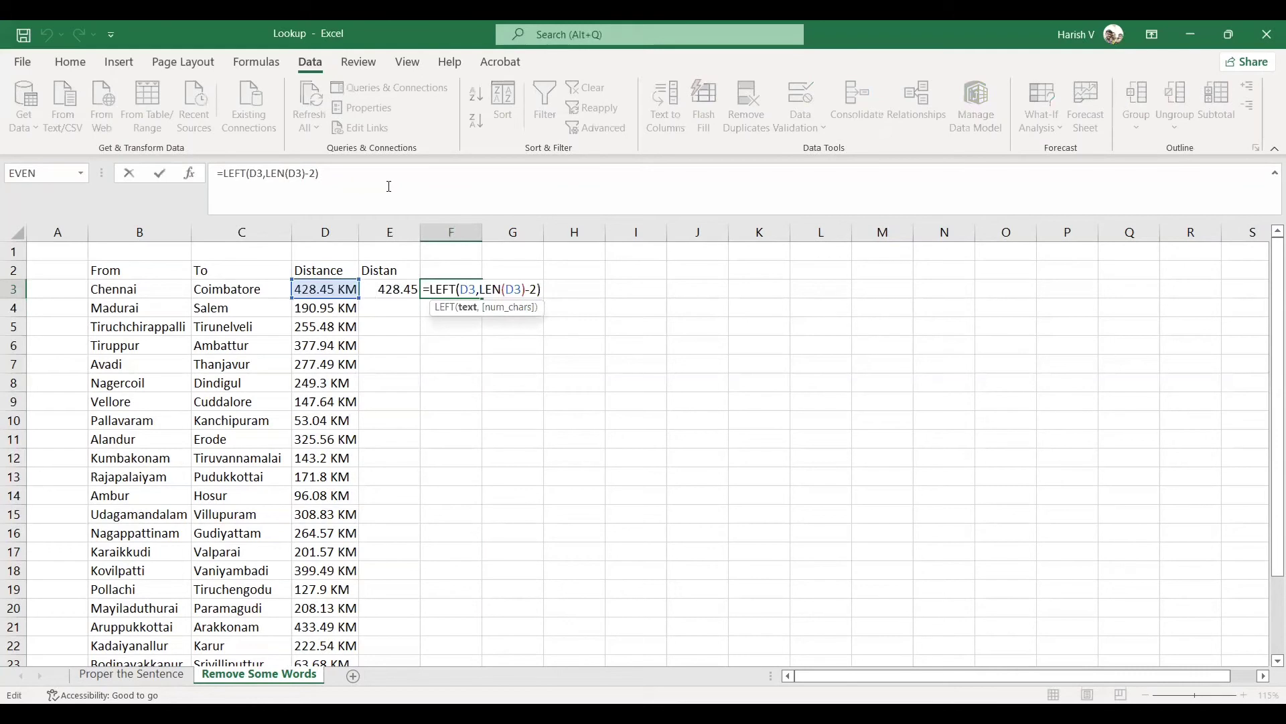
pyautogui.click(390, 186)
pyautogui.doubleClick(301, 174)
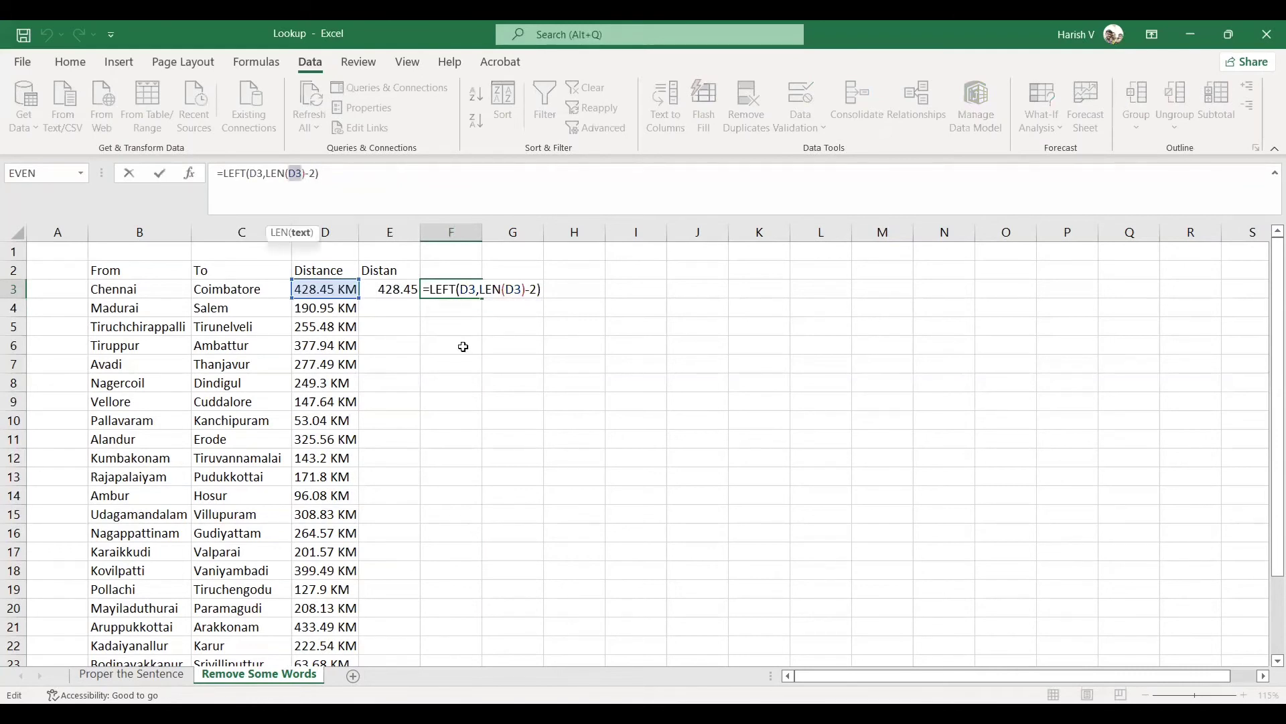
pyautogui.press('Escape')
pyautogui.click(380, 294)
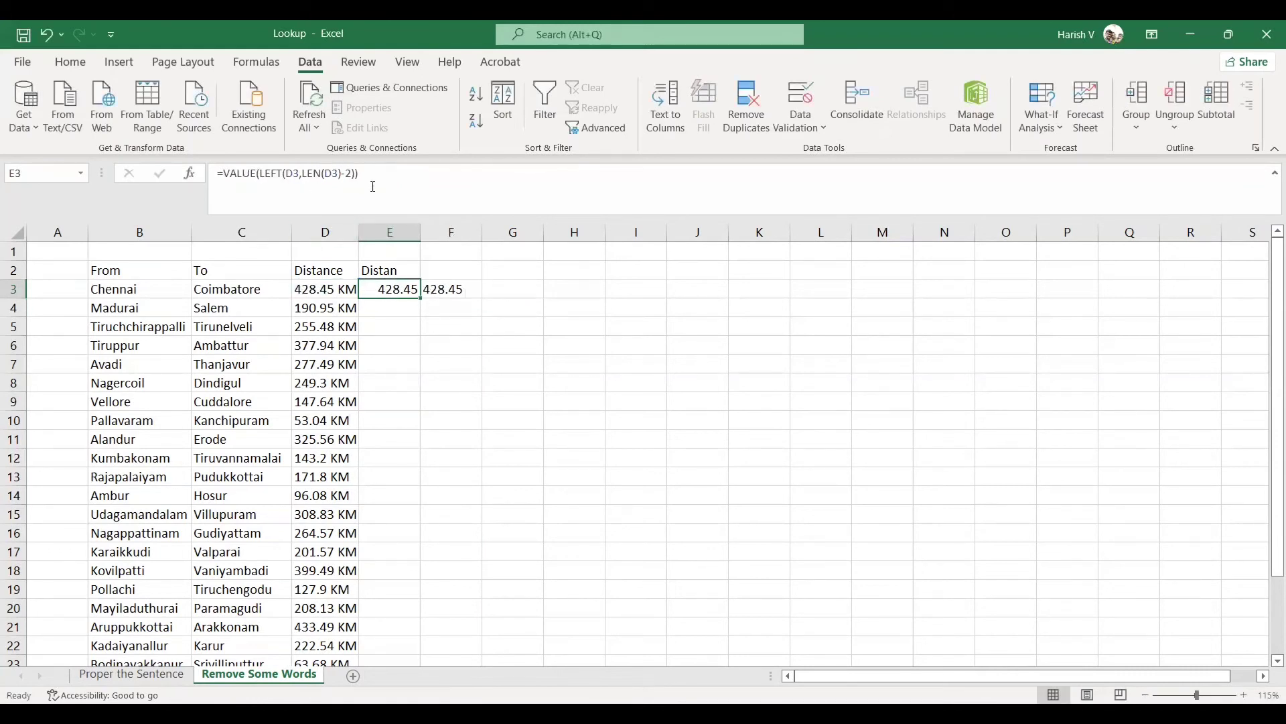
pyautogui.click(373, 187)
pyautogui.click(461, 286)
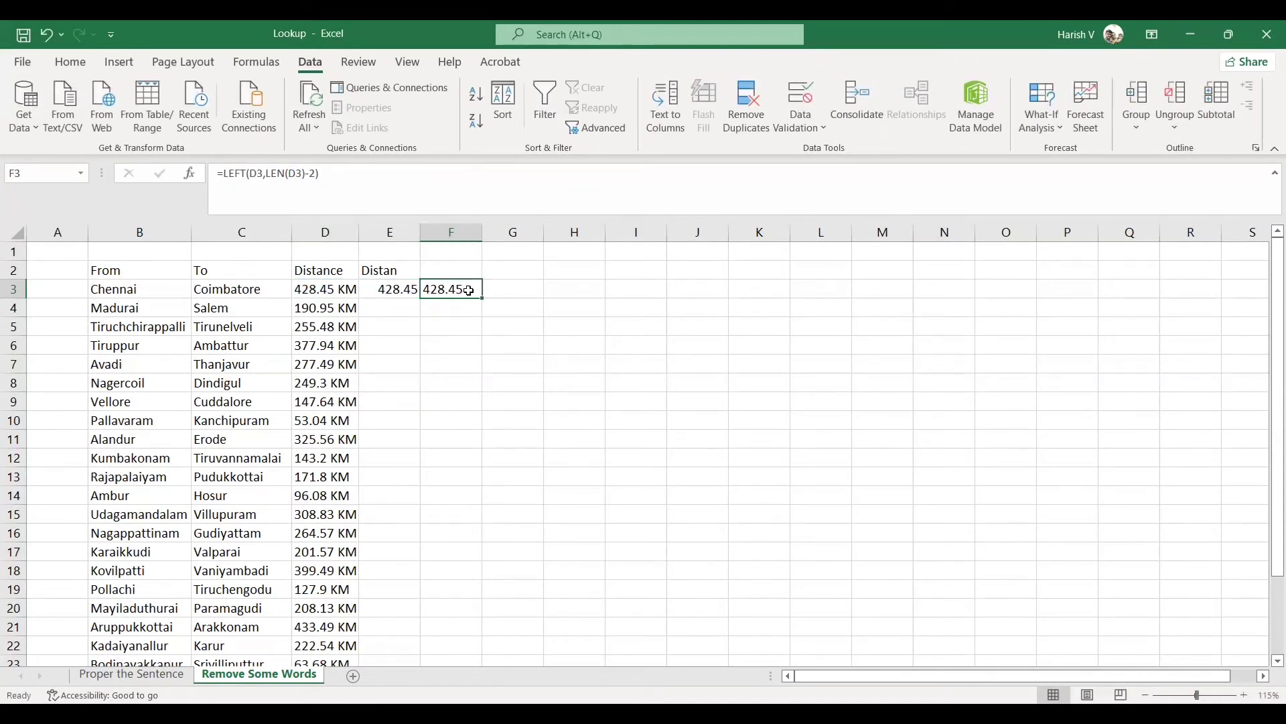
pyautogui.moveTo(467, 290); pyautogui.dragTo(451, 643)
pyautogui.moveTo(457, 286); pyautogui.dragTo(453, 626)
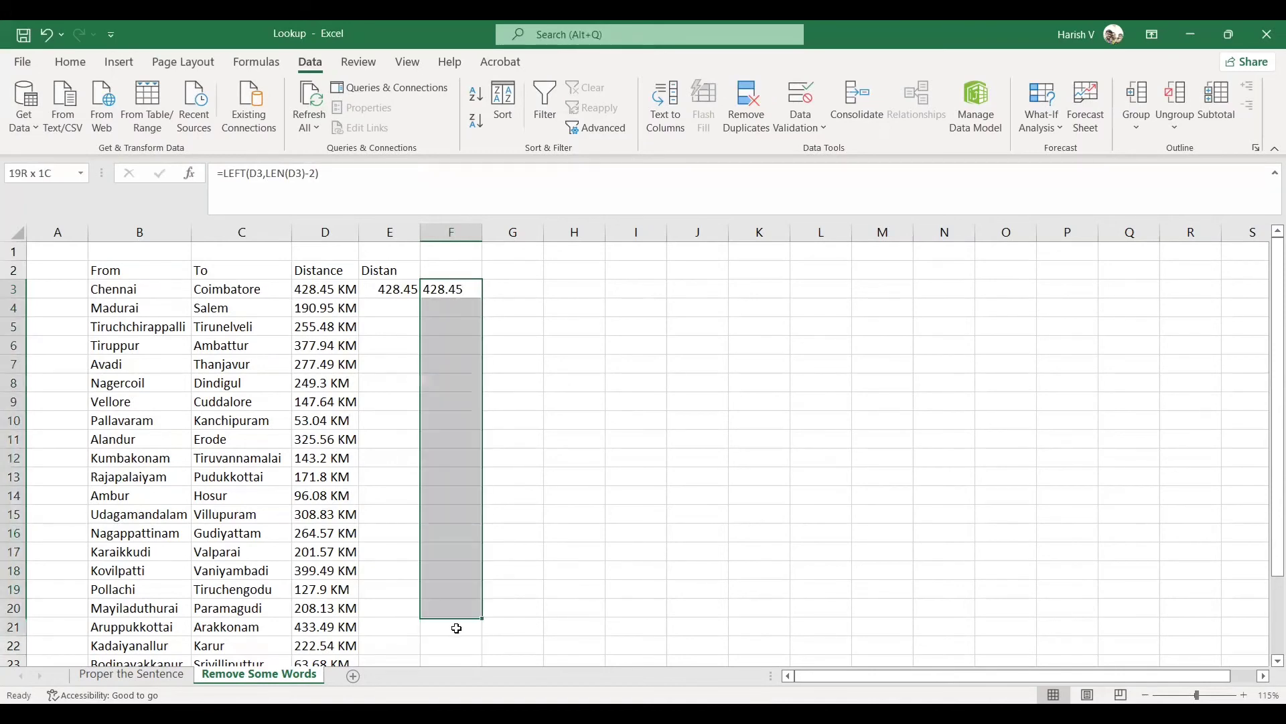
pyautogui.scroll(-3, 592, 449)
pyautogui.scroll(1, 591, 448)
pyautogui.scroll(2, 590, 448)
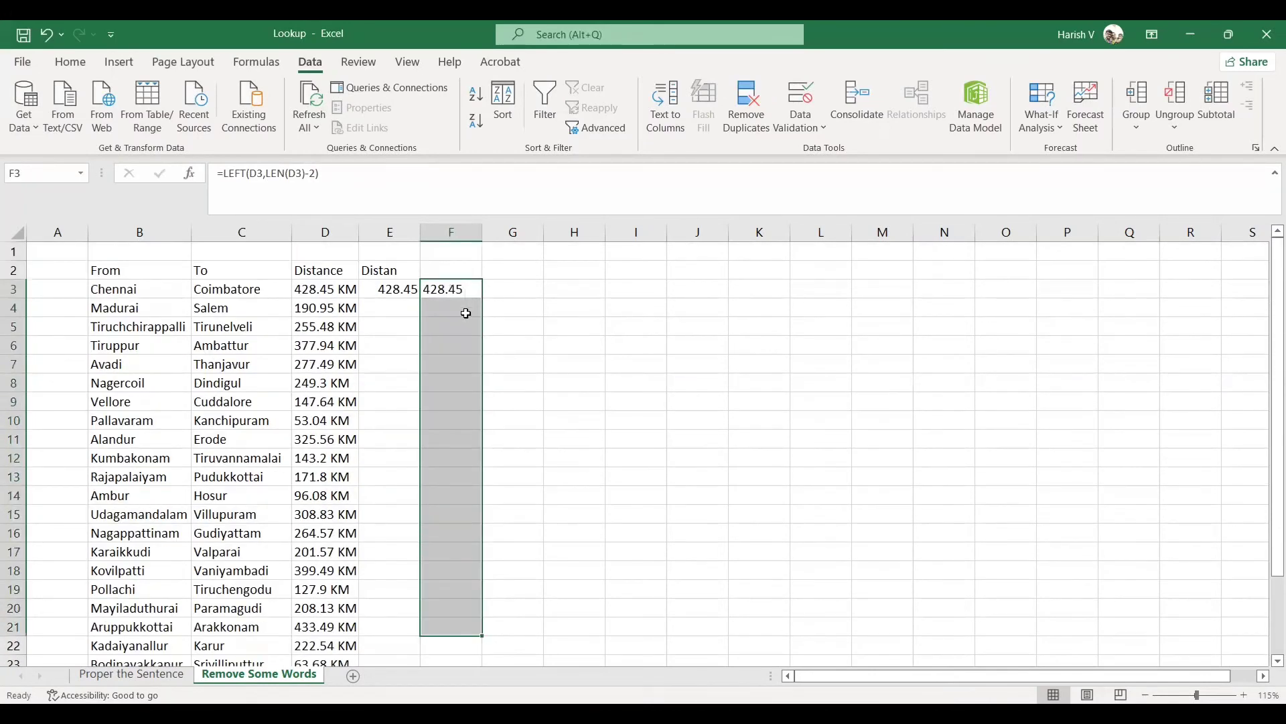
pyautogui.doubleClick(461, 289)
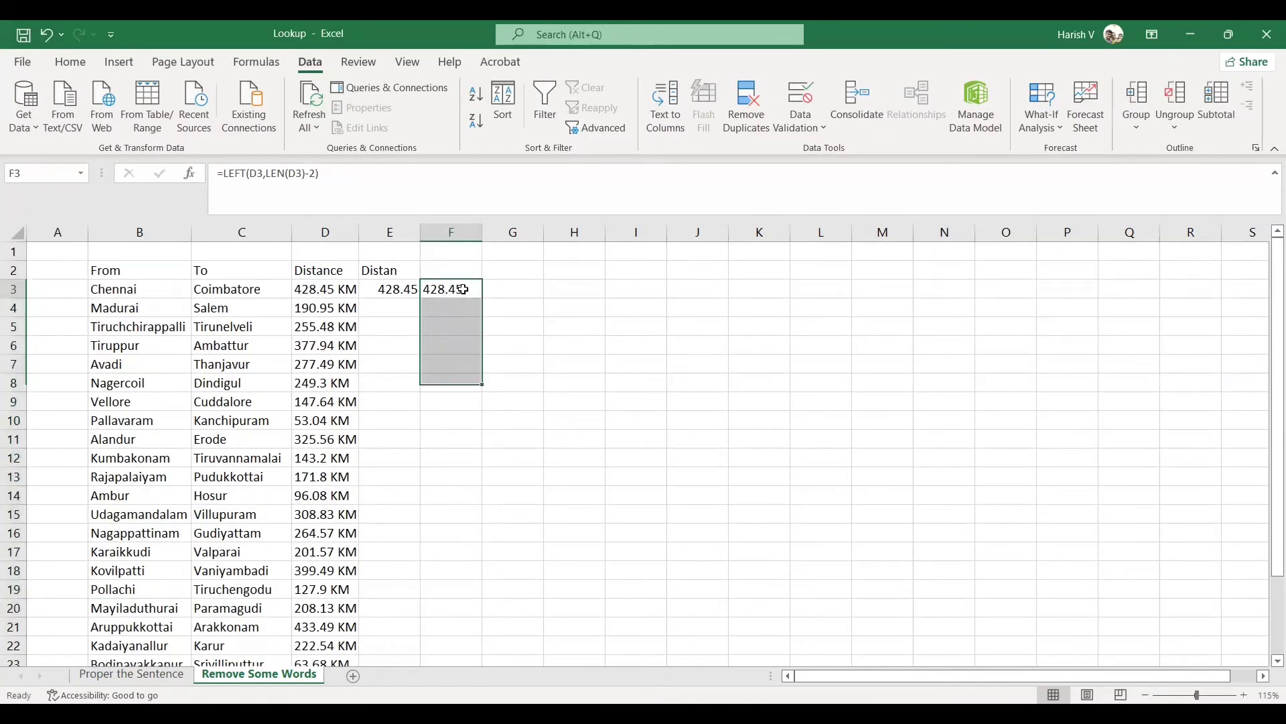
# - Compare the full formulas in E3 and F3, with and without the VALUE function, leaving both cells unedited
pyautogui.click(404, 290)
pyautogui.doubleClick(404, 290)
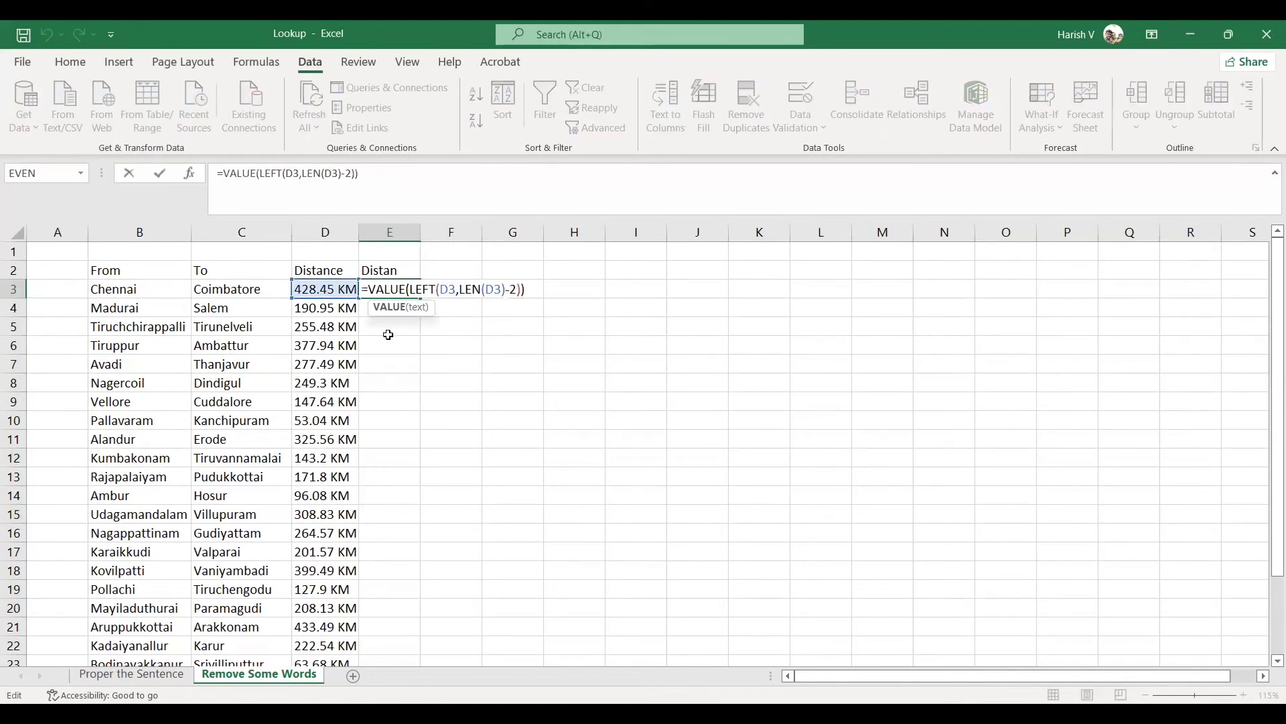
pyautogui.press('Escape')
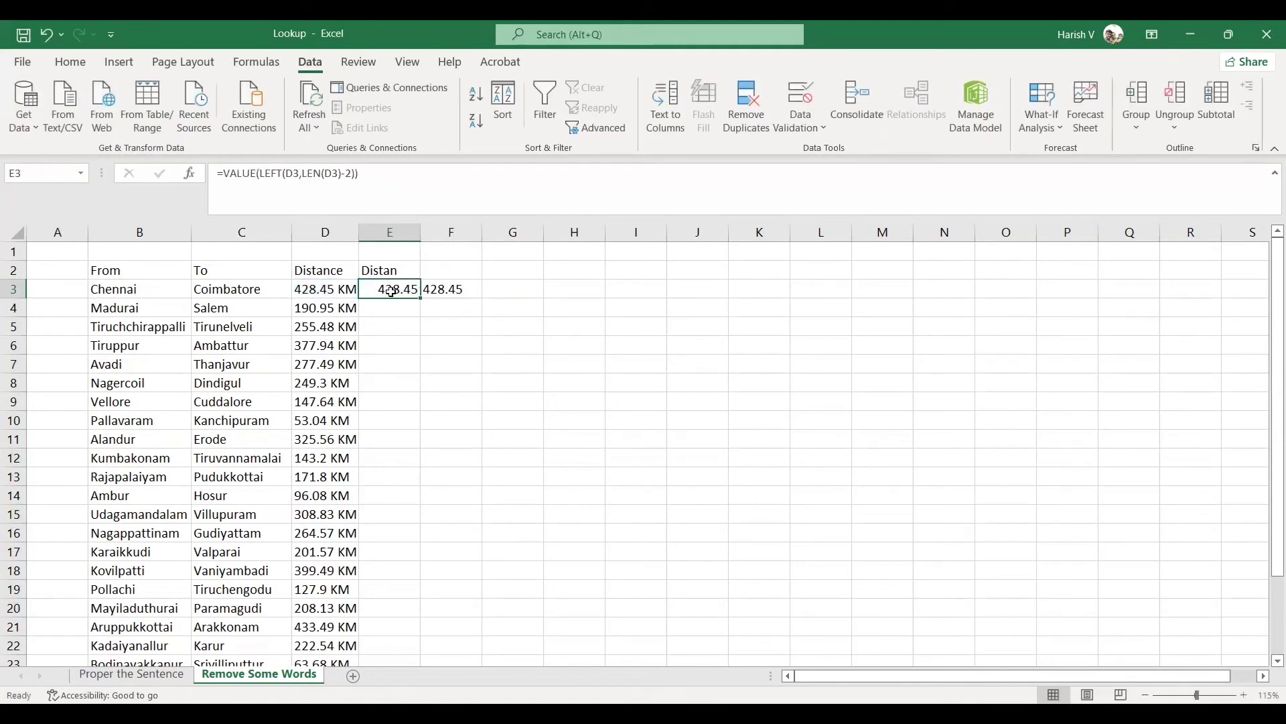
pyautogui.doubleClick(452, 287)
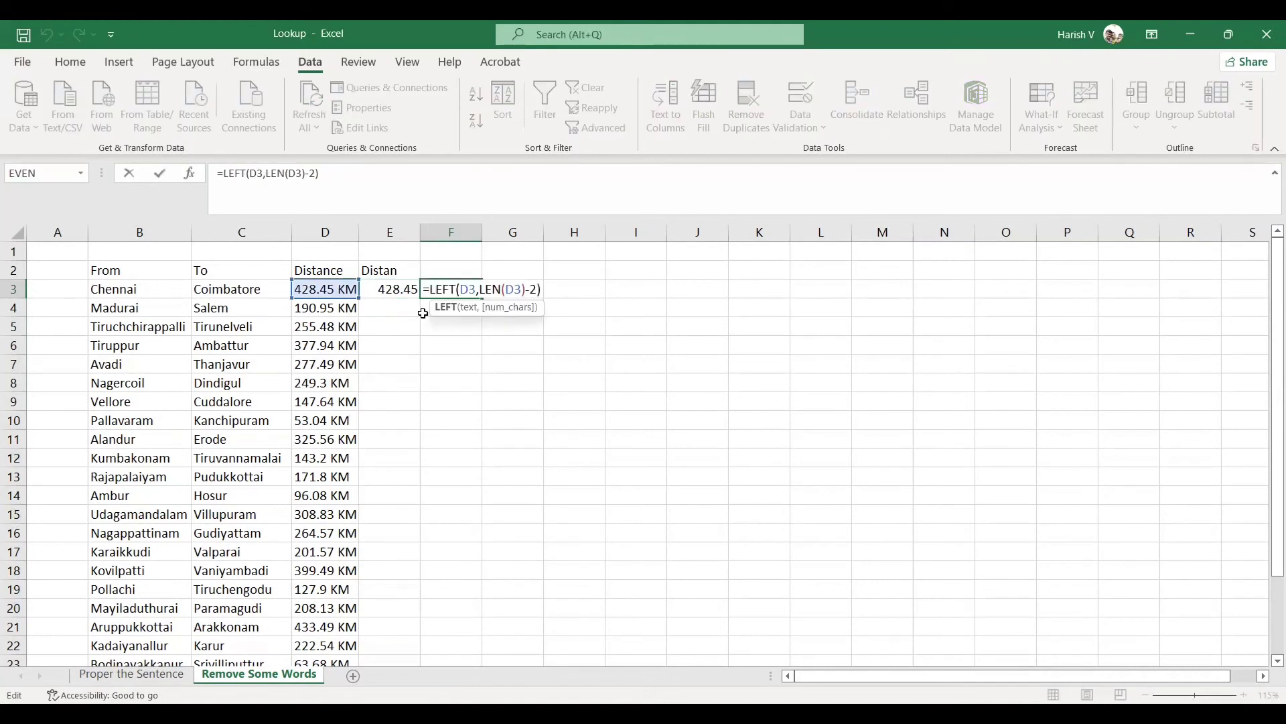
pyautogui.press('Escape')
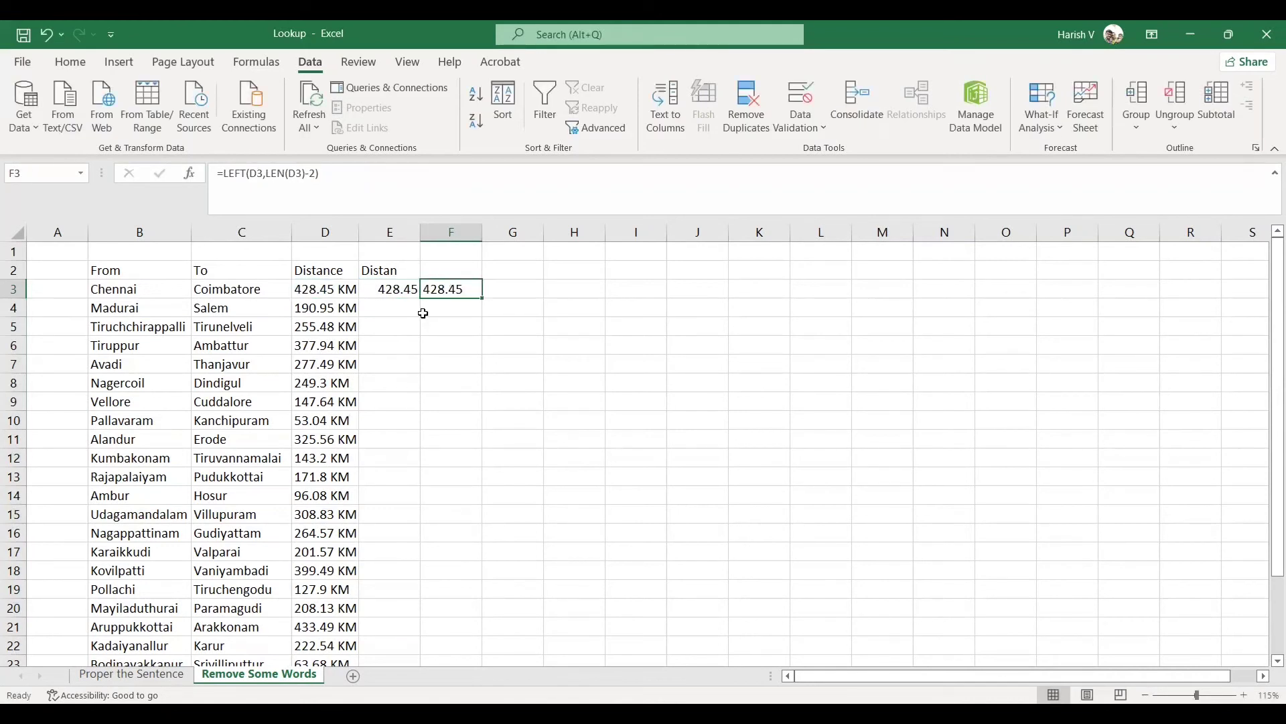